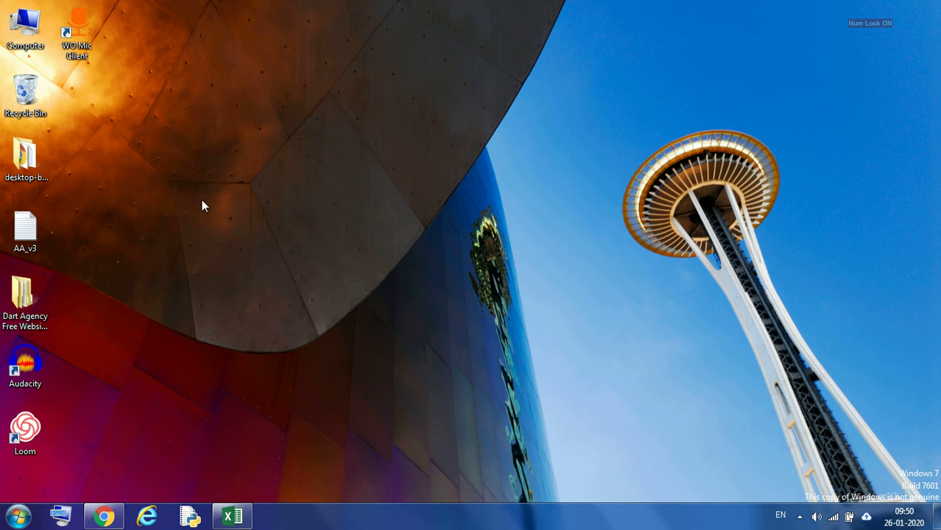
Launch Excel 2016 from the Start menu's program list
{"action": "left_click", "coordinate": [18, 516]}
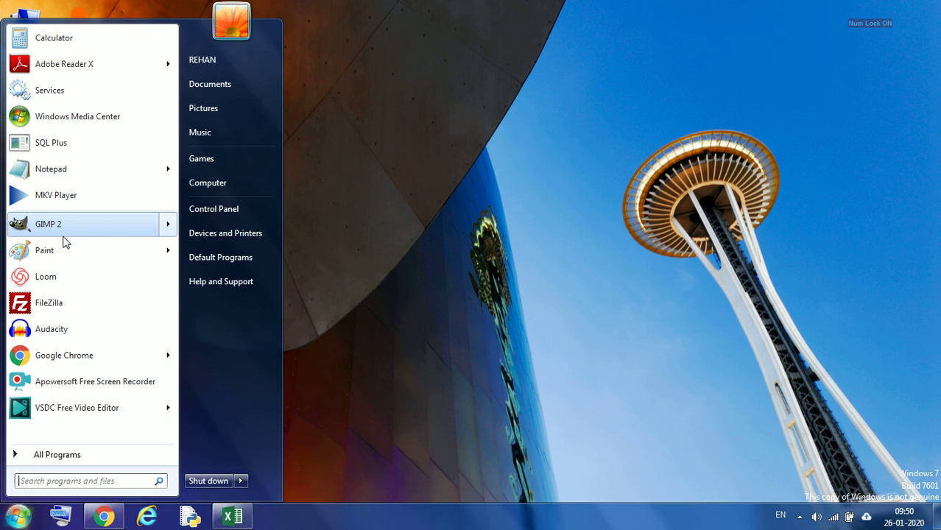
{"action": "mouse_move", "coordinate": [67, 232]}
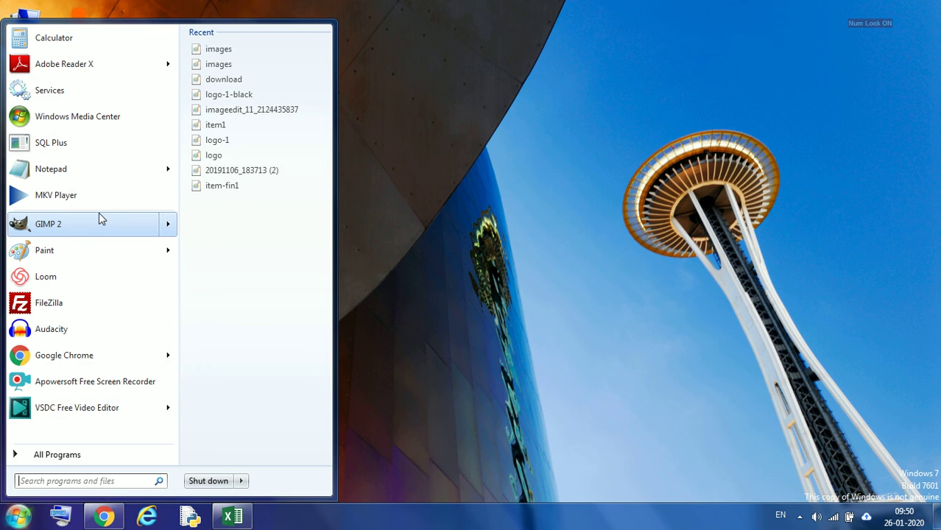
{"action": "left_click", "coordinate": [67, 456]}
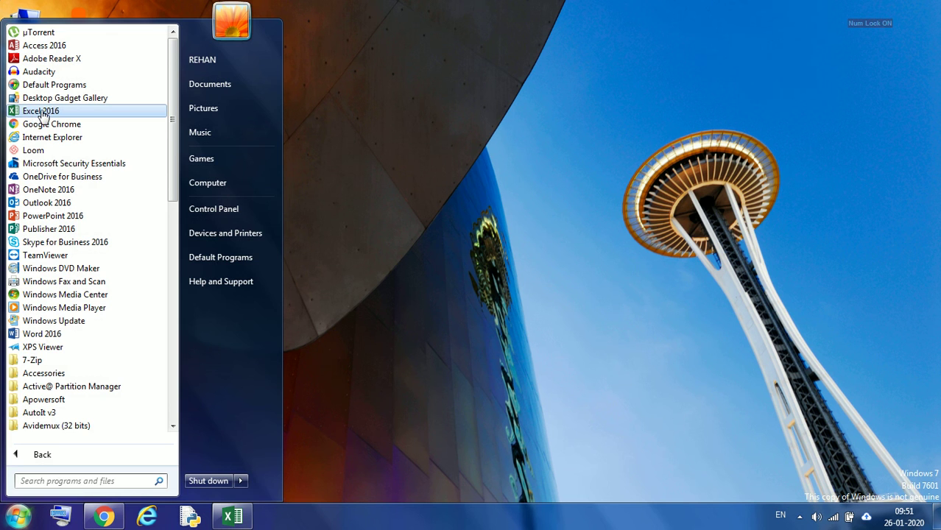
{"action": "left_click", "coordinate": [42, 112]}
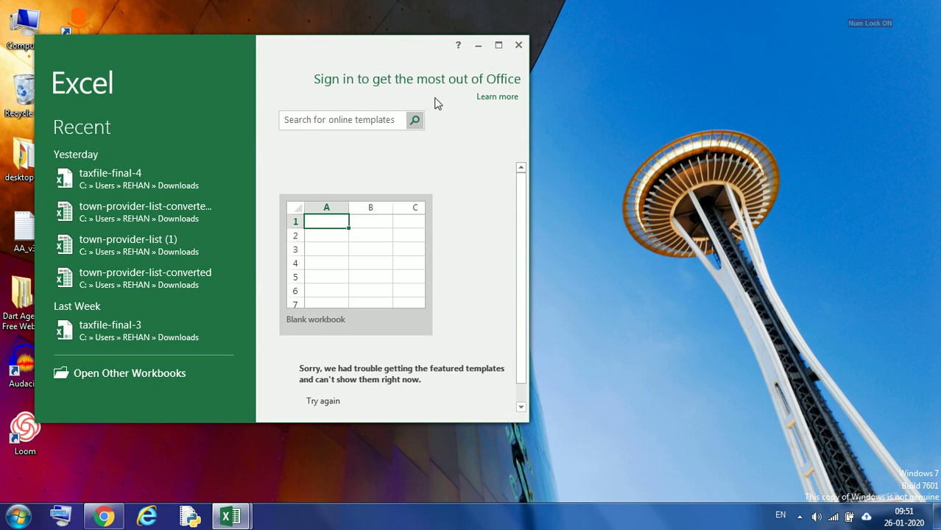
Maximize the start screen and create a blank workbook
{"action": "left_click", "coordinate": [498, 46]}
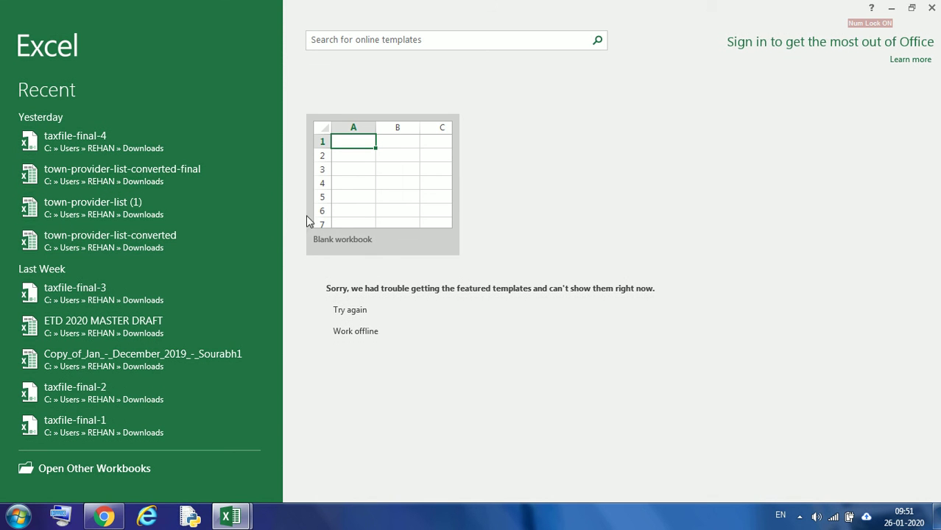
{"action": "left_click", "coordinate": [353, 176]}
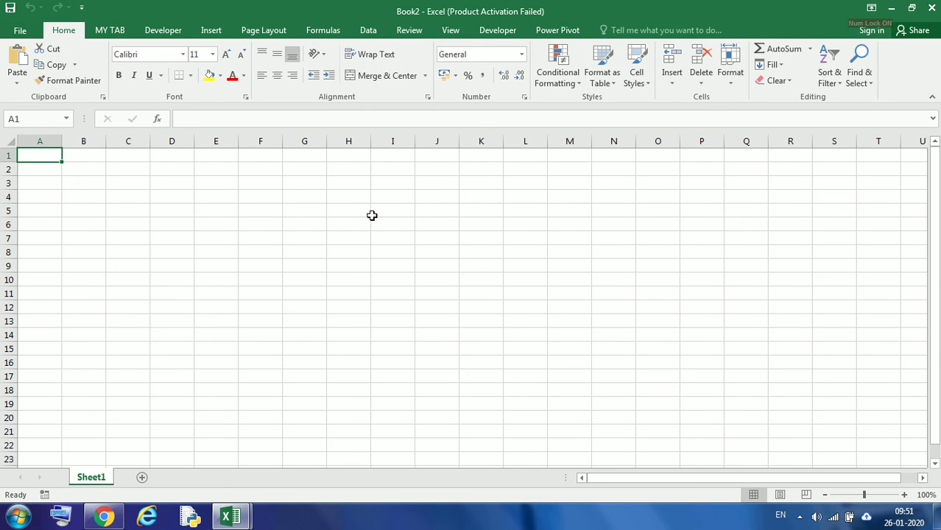
Select across the column headers and row headers to examine the worksheet's columns and rows
{"action": "left_click", "coordinate": [11, 141]}
{"action": "left_click_drag", "start_coordinate": [51, 141], "coordinate": [756, 147]}
{"action": "left_click", "coordinate": [229, 227]}
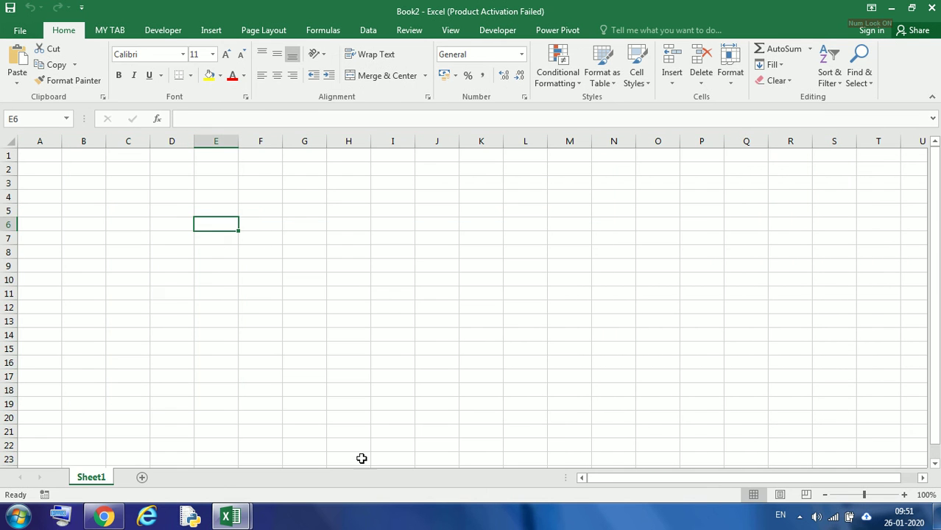
{"action": "left_click_drag", "start_coordinate": [34, 142], "coordinate": [740, 155]}
{"action": "left_click_drag", "start_coordinate": [834, 478], "coordinate": [588, 487]}
{"action": "left_click", "coordinate": [221, 265]}
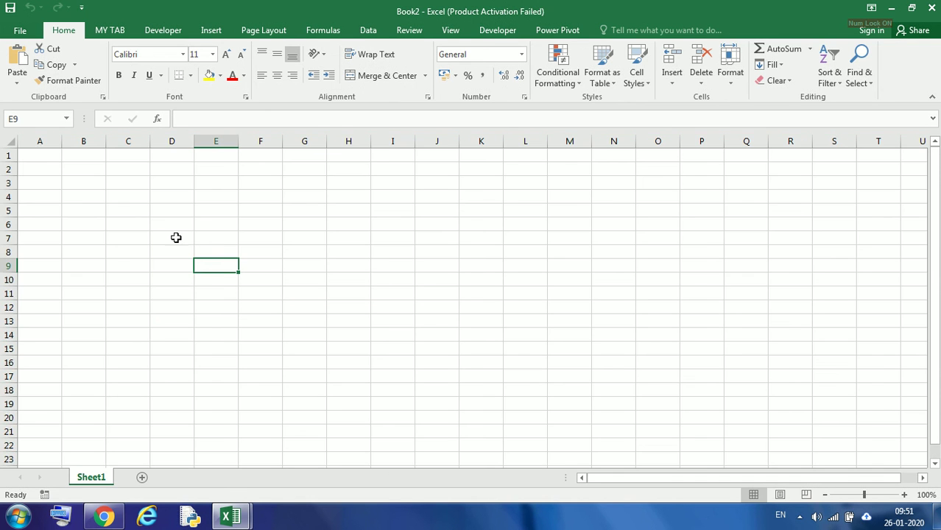
{"action": "left_click_drag", "start_coordinate": [40, 141], "coordinate": [430, 139]}
{"action": "left_click", "coordinate": [392, 229]}
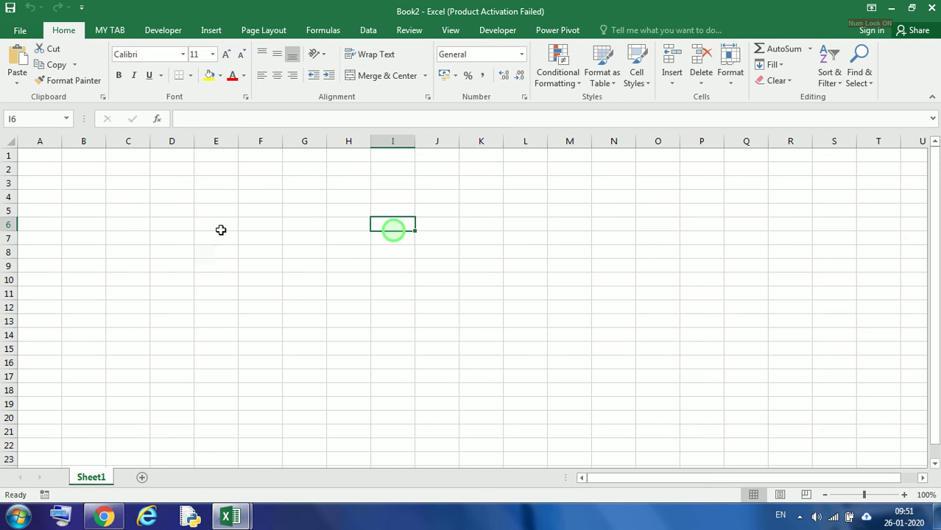
{"action": "left_click_drag", "start_coordinate": [8, 154], "coordinate": [8, 455]}
{"action": "left_click", "coordinate": [117, 337]}
{"action": "scroll", "coordinate": [111, 384], "scroll_direction": "up", "scroll_amount": 2}
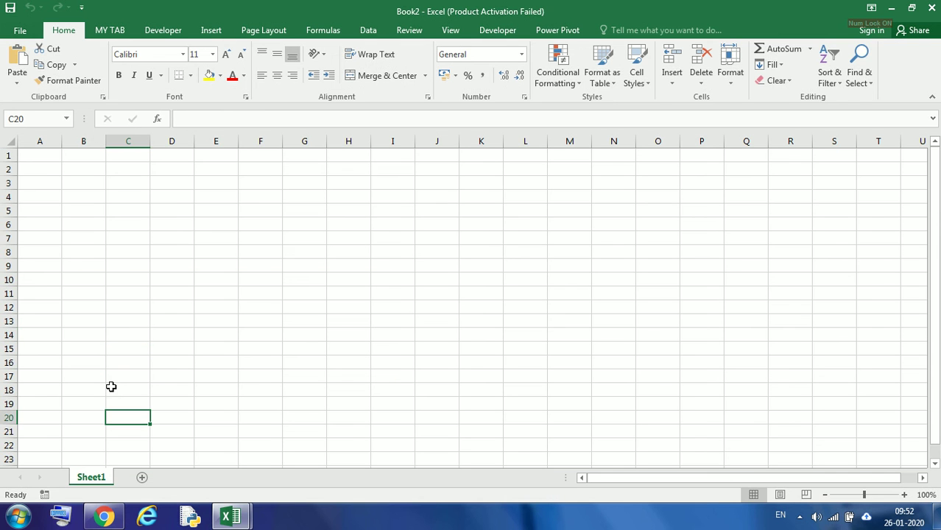
Select individual cells and drag across cell ranges, up to the whole visible grid, to examine cells and ranges
{"action": "left_click", "coordinate": [40, 157]}
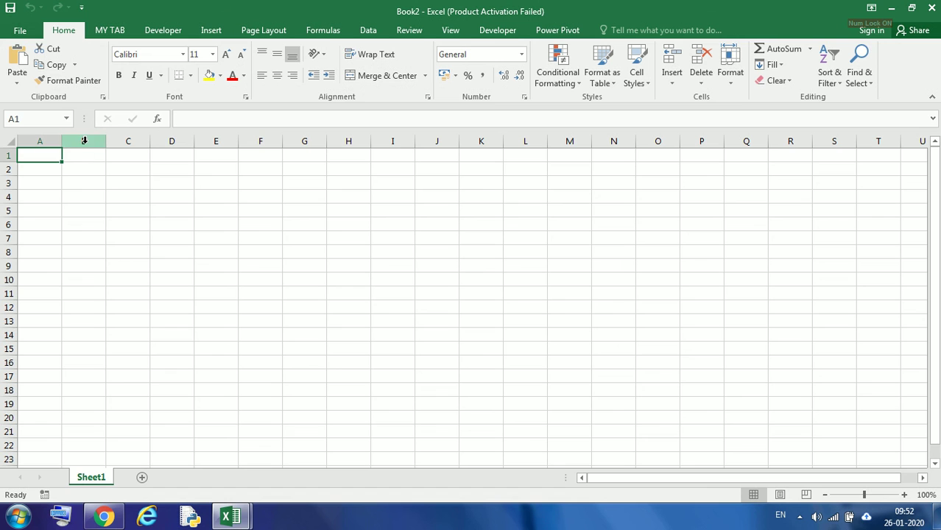
{"action": "left_click", "coordinate": [81, 168]}
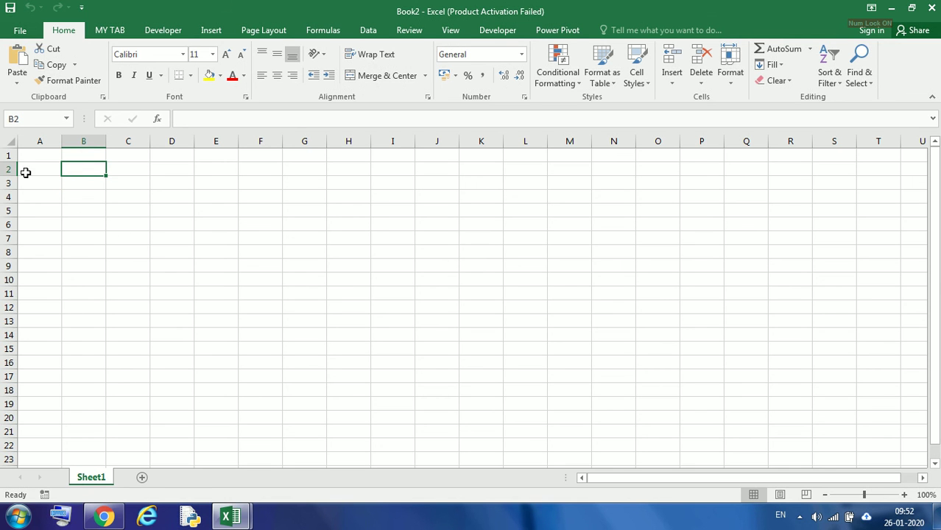
{"action": "left_click_drag", "start_coordinate": [30, 156], "coordinate": [260, 286]}
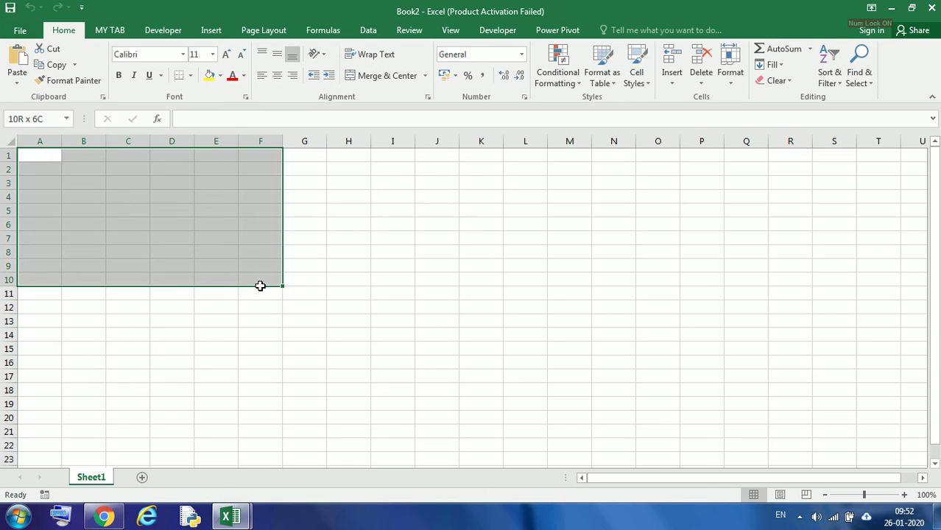
{"action": "left_click_drag", "start_coordinate": [40, 160], "coordinate": [267, 252]}
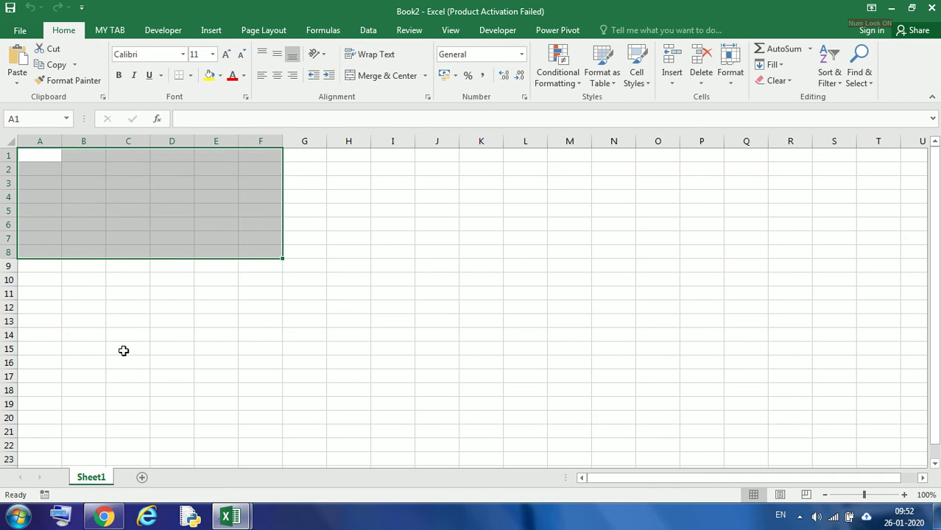
{"action": "left_click_drag", "start_coordinate": [42, 155], "coordinate": [884, 461]}
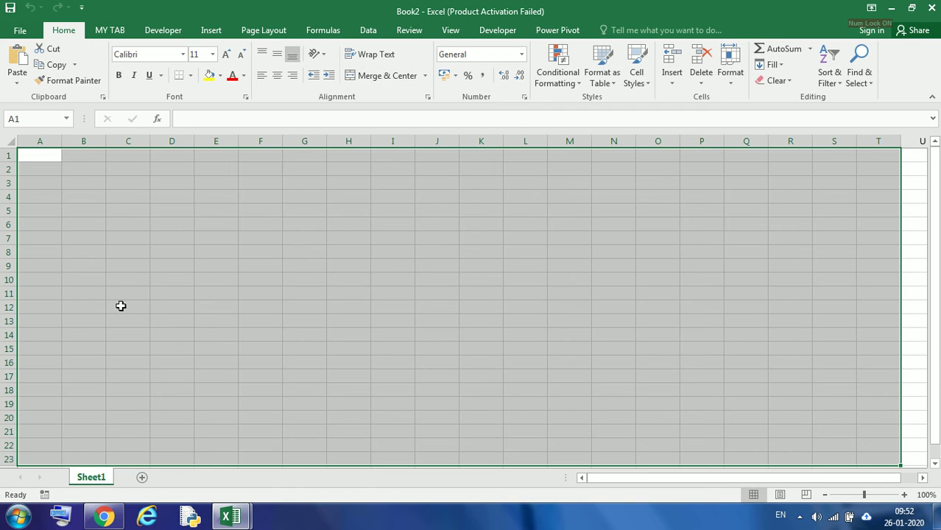
Add two new worksheets to the workbook
{"action": "left_click", "coordinate": [142, 479]}
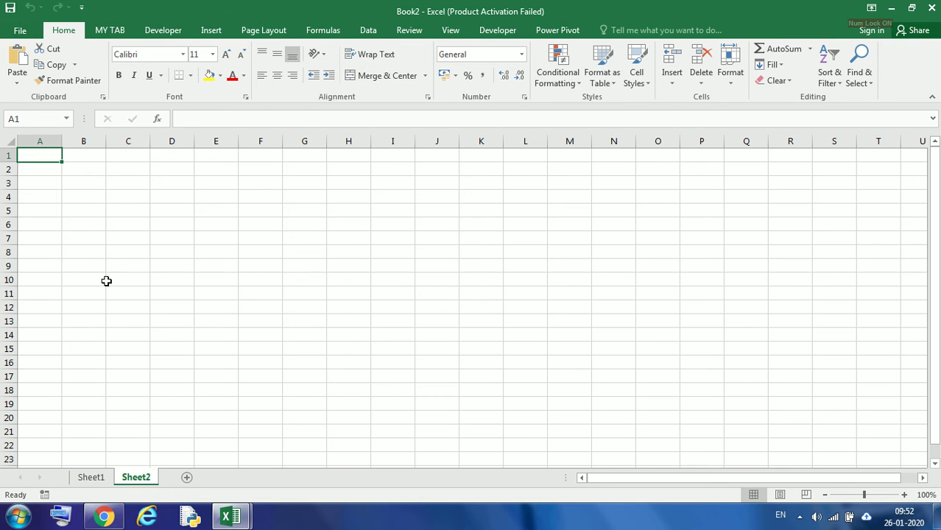
{"action": "left_click", "coordinate": [186, 478]}
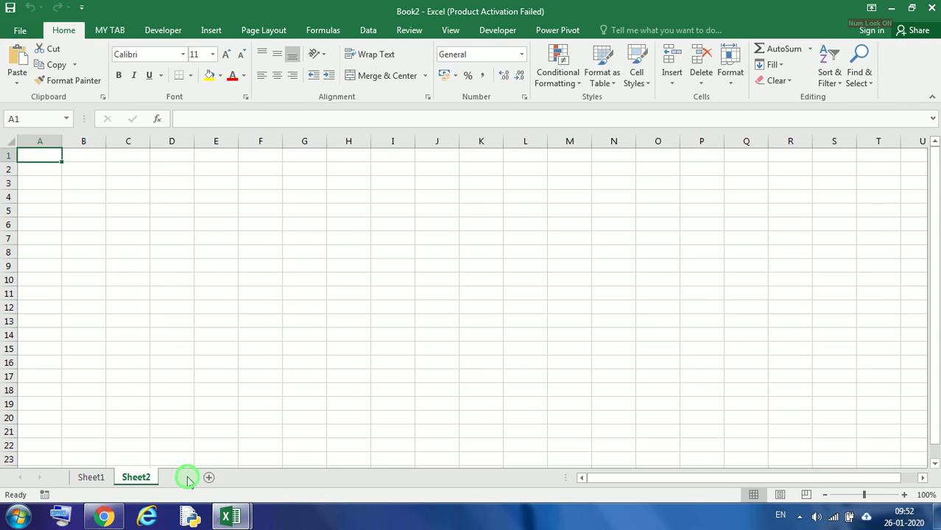
{"action": "left_click", "coordinate": [137, 480]}
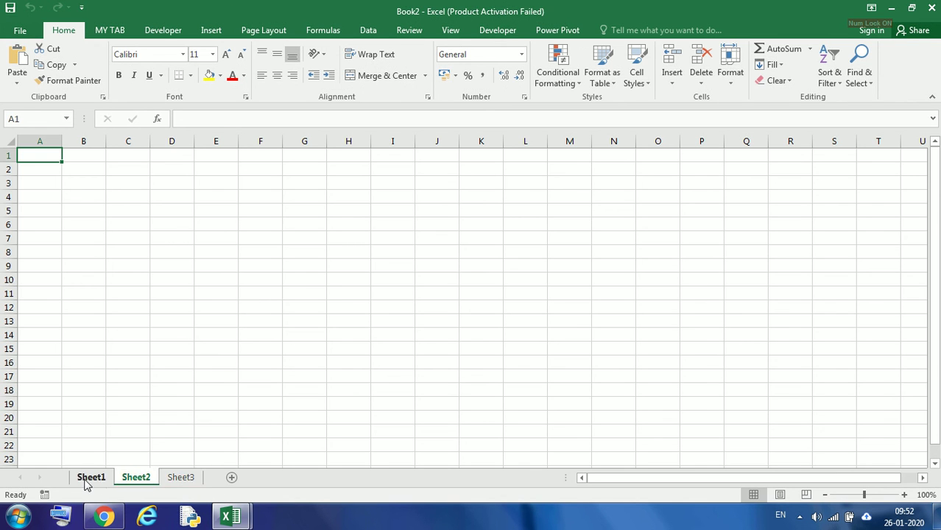
Switch back and forth between the Sheet1, Sheet2 and Sheet3 tabs
{"action": "left_click", "coordinate": [91, 478]}
{"action": "left_click", "coordinate": [178, 478]}
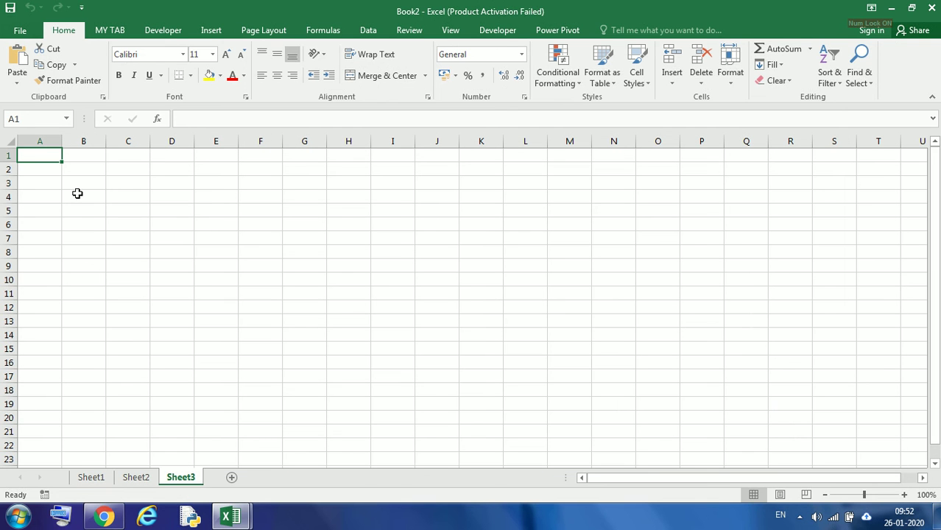
{"action": "left_click", "coordinate": [136, 478]}
{"action": "left_click", "coordinate": [91, 478], "text": "ctrl"}
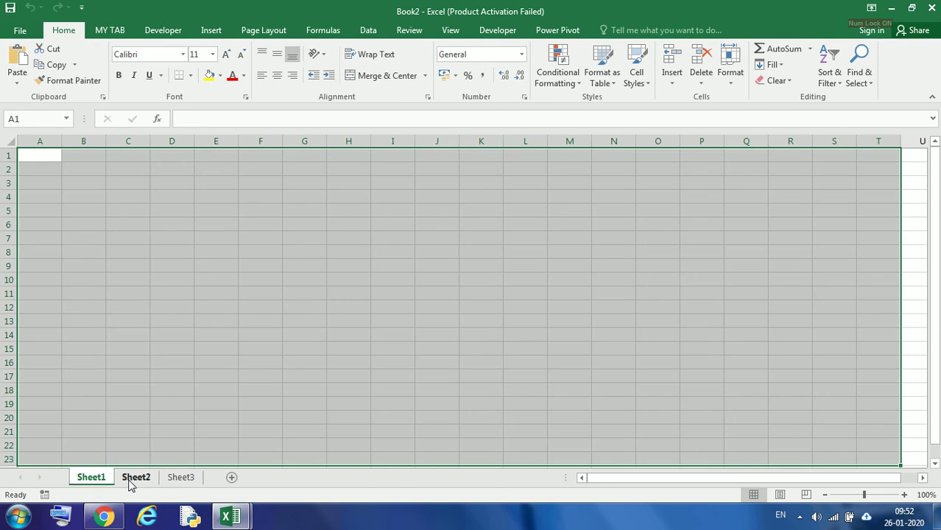
{"action": "left_click", "coordinate": [135, 480]}
{"action": "left_click", "coordinate": [97, 481], "text": "ctrl"}
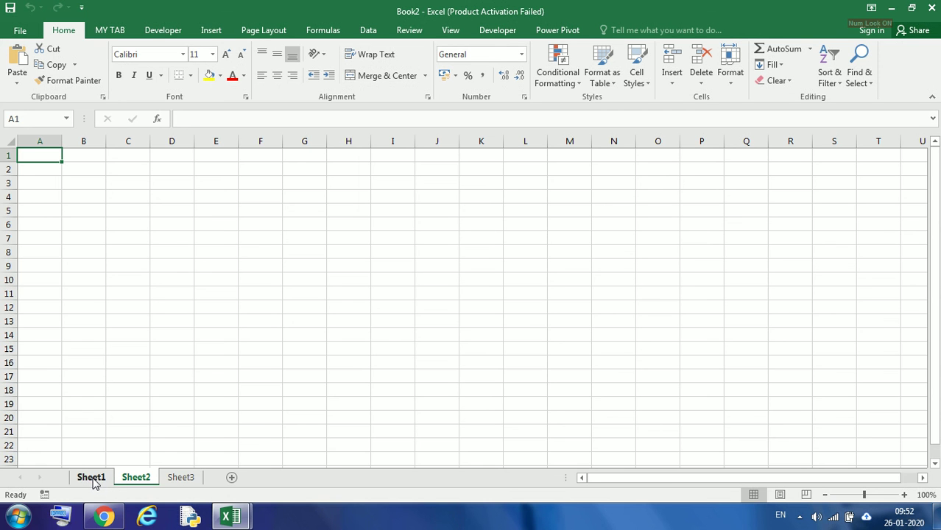
{"action": "left_click", "coordinate": [94, 479]}
{"action": "left_click", "coordinate": [133, 389]}
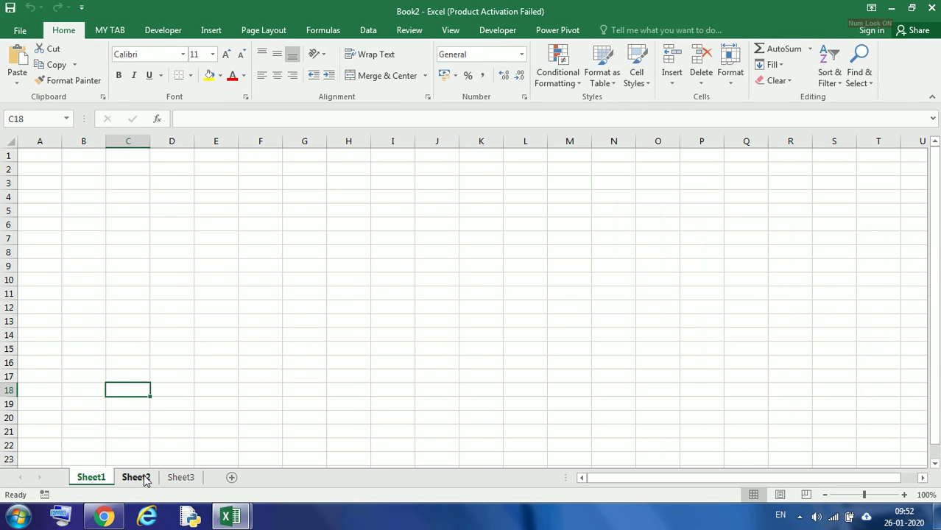
{"action": "left_click", "coordinate": [140, 478]}
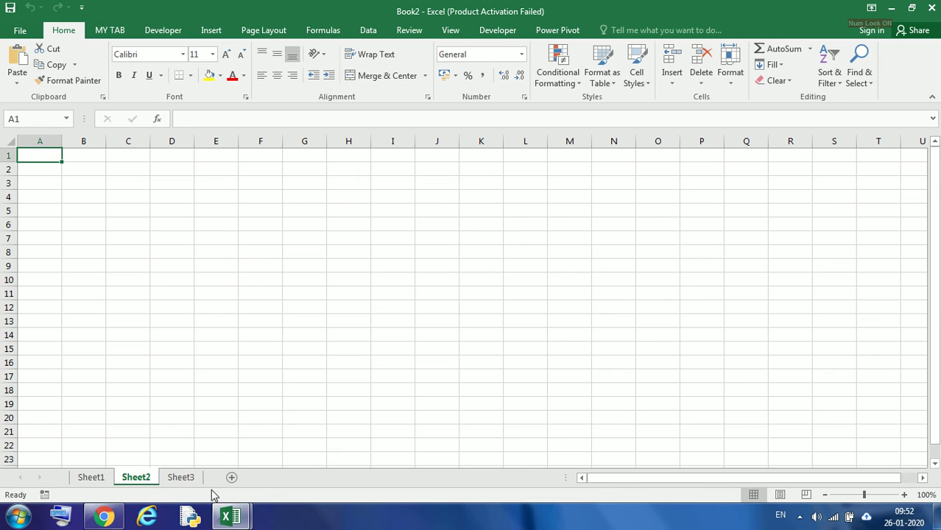
{"action": "left_click", "coordinate": [180, 480]}
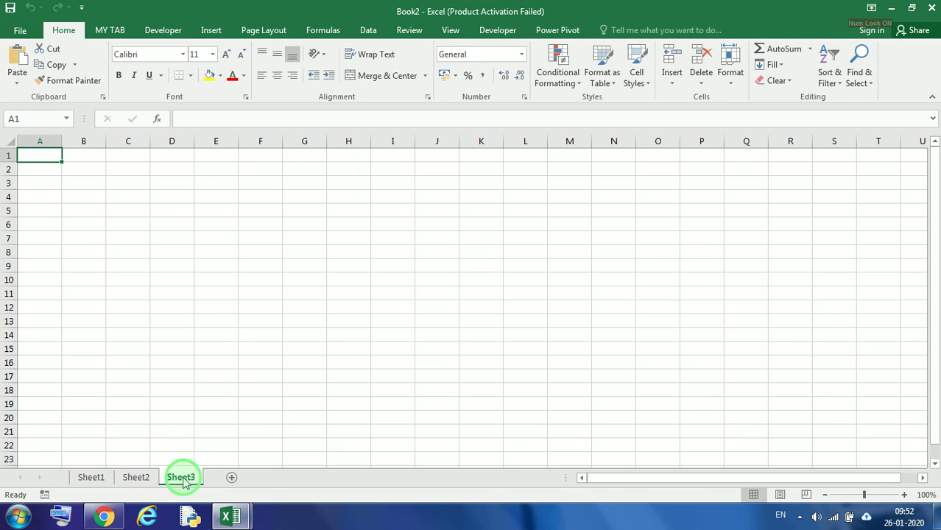
{"action": "left_click", "coordinate": [93, 479]}
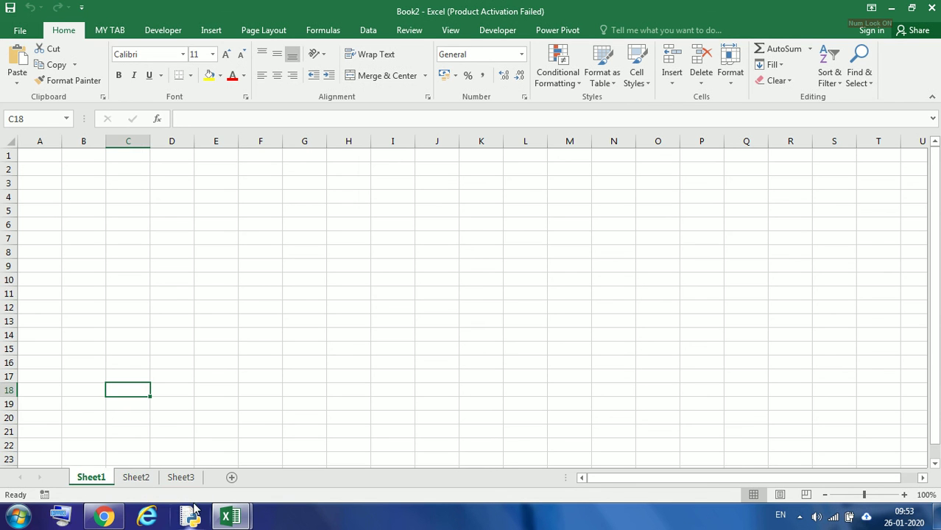
Select several cell ranges on Sheet1 to demonstrate range selection
{"action": "left_click", "coordinate": [37, 167]}
{"action": "left_click_drag", "start_coordinate": [38, 155], "coordinate": [409, 399]}
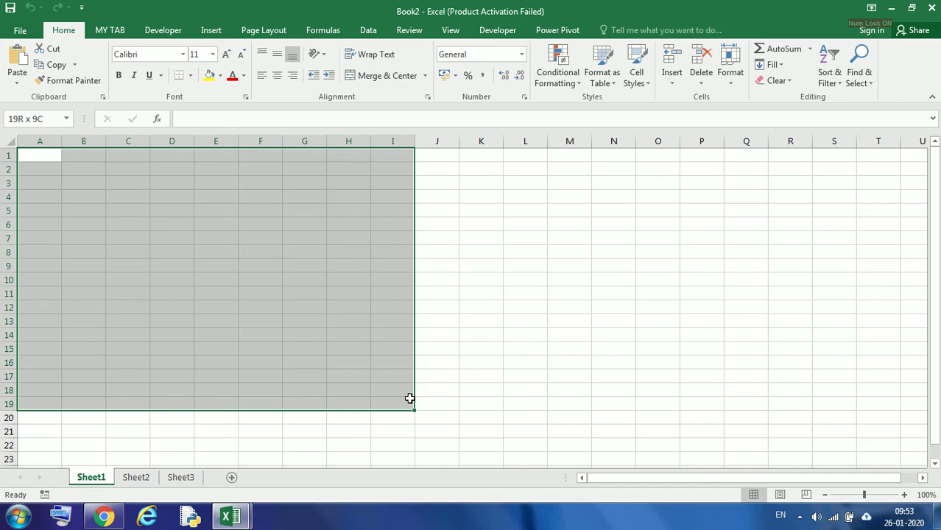
{"action": "left_click", "coordinate": [190, 281]}
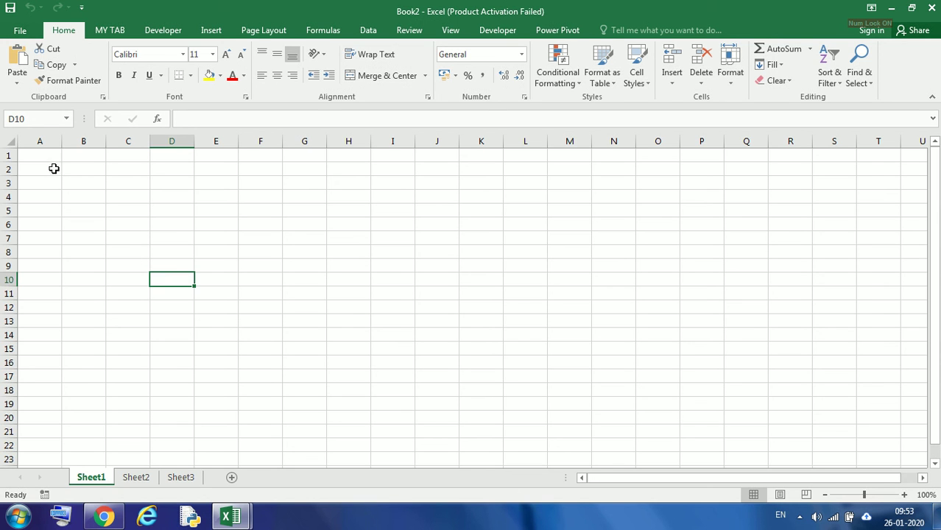
{"action": "left_click_drag", "start_coordinate": [40, 156], "coordinate": [307, 395]}
{"action": "left_click", "coordinate": [308, 269]}
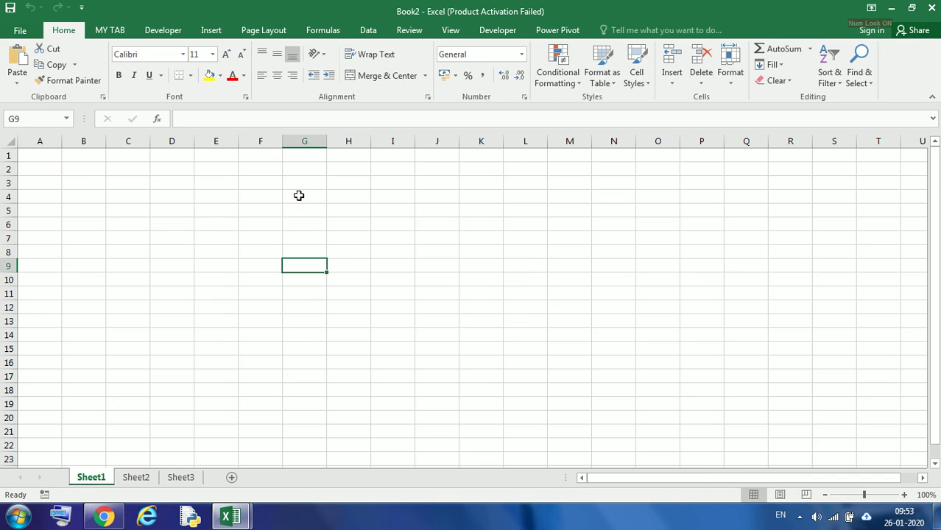
{"action": "left_click", "coordinate": [301, 184]}
{"action": "key", "text": "Up"}
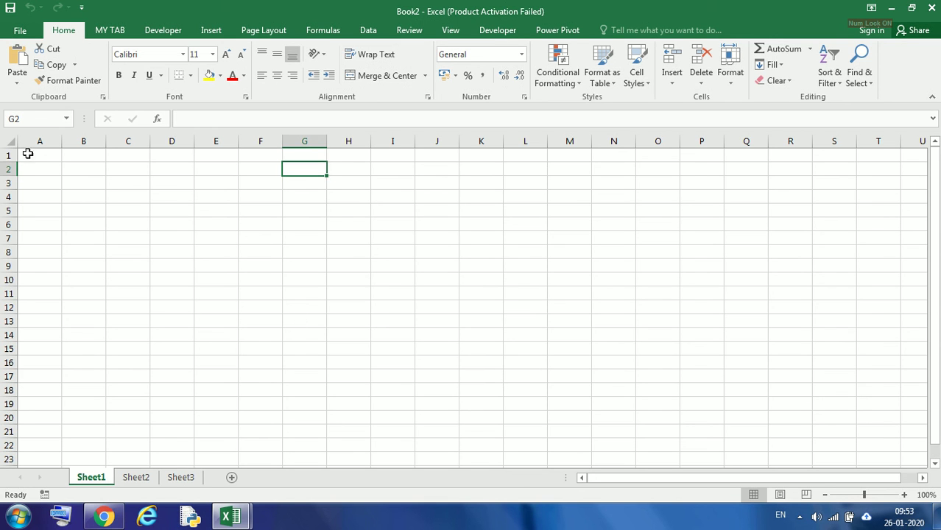
{"action": "left_click_drag", "start_coordinate": [48, 158], "coordinate": [349, 310]}
{"action": "left_click_drag", "start_coordinate": [47, 157], "coordinate": [333, 304]}
{"action": "left_click", "coordinate": [42, 226]}
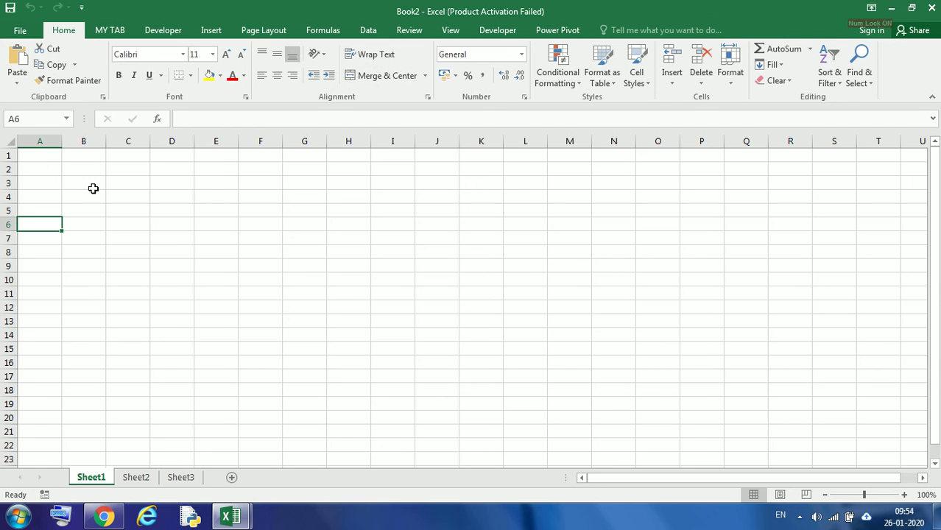
Browse the File backstage view and the number format list, closing both without changes
{"action": "left_click", "coordinate": [20, 30]}
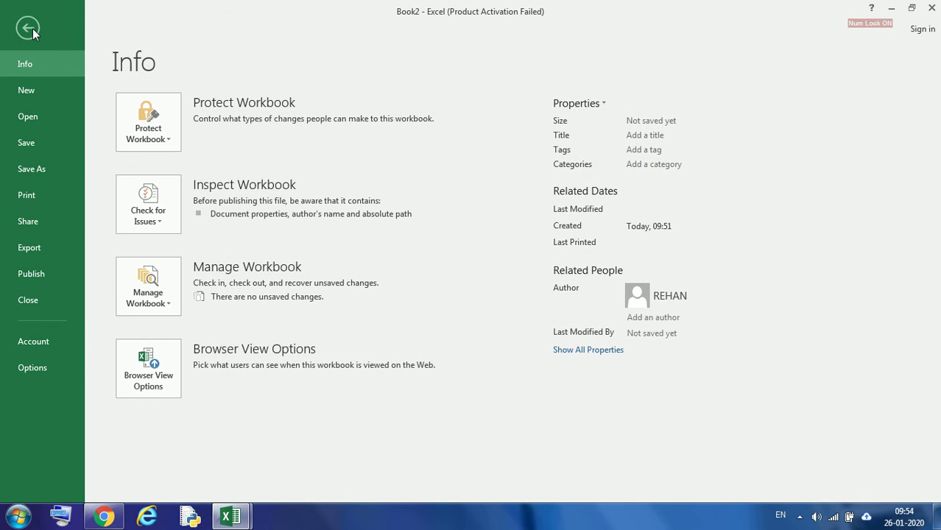
{"action": "left_click", "coordinate": [32, 29]}
{"action": "left_click", "coordinate": [20, 32]}
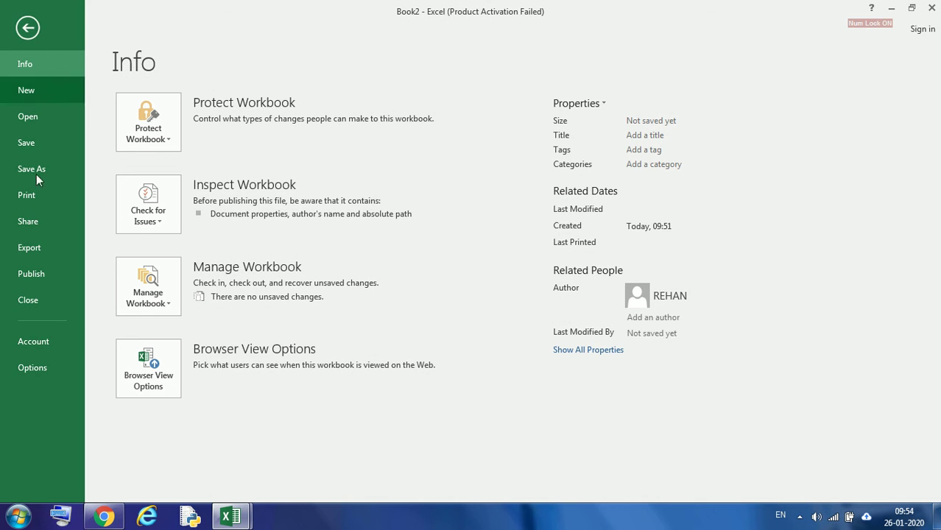
{"action": "left_click", "coordinate": [28, 27]}
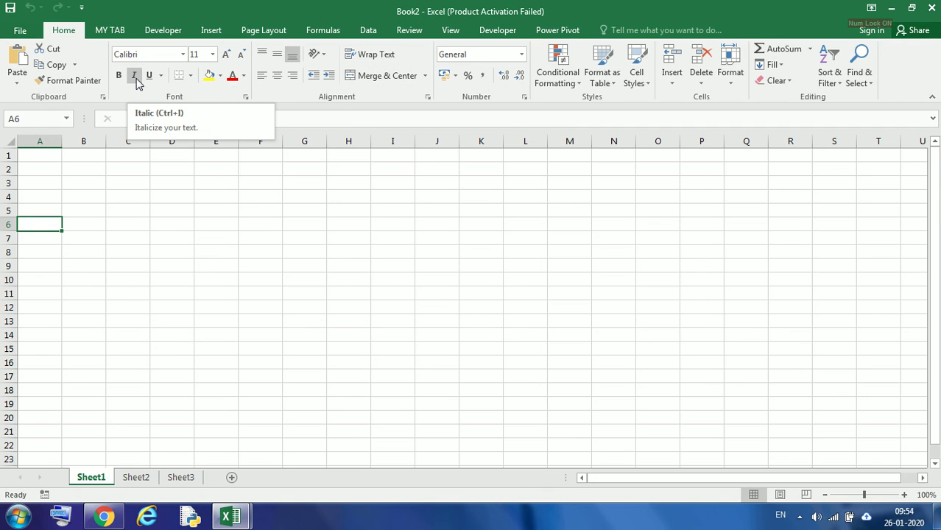
{"action": "left_click", "coordinate": [522, 56]}
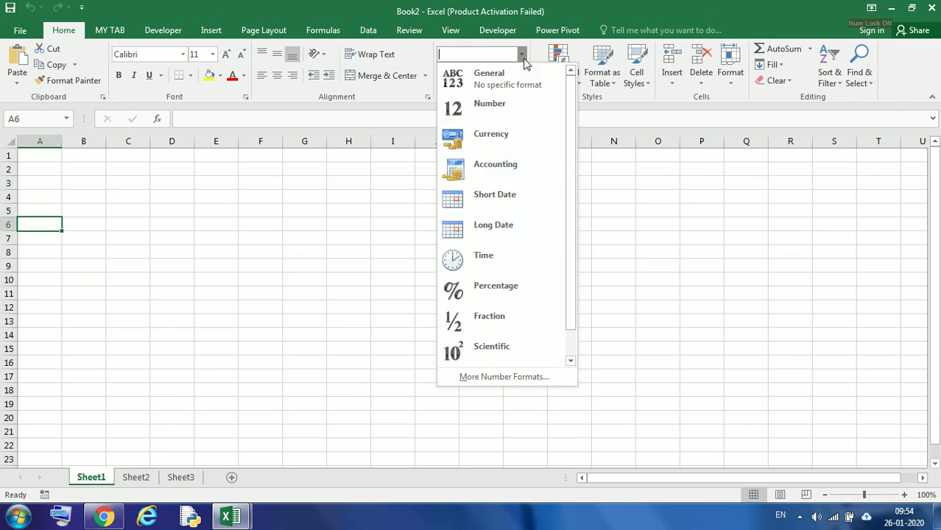
{"action": "left_click", "coordinate": [137, 223]}
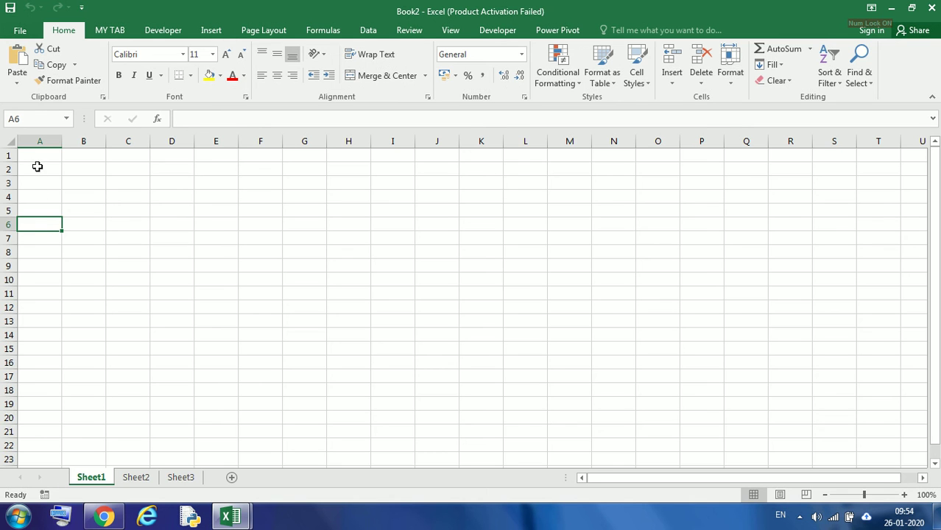
Select the range A1:G15 on Sheet1 to demonstrate a block selection, then deselect it
{"action": "left_click", "coordinate": [49, 223]}
{"action": "left_click_drag", "start_coordinate": [34, 157], "coordinate": [320, 347]}
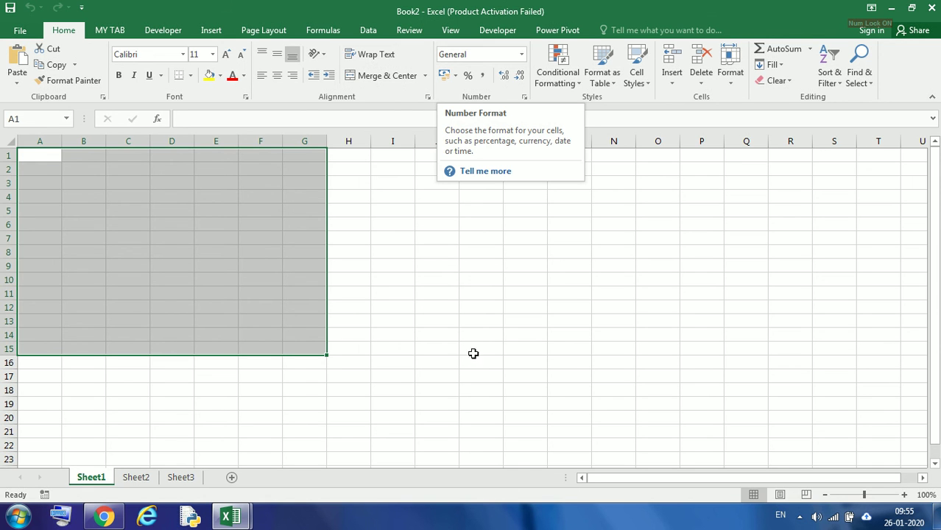
{"action": "left_click", "coordinate": [567, 309]}
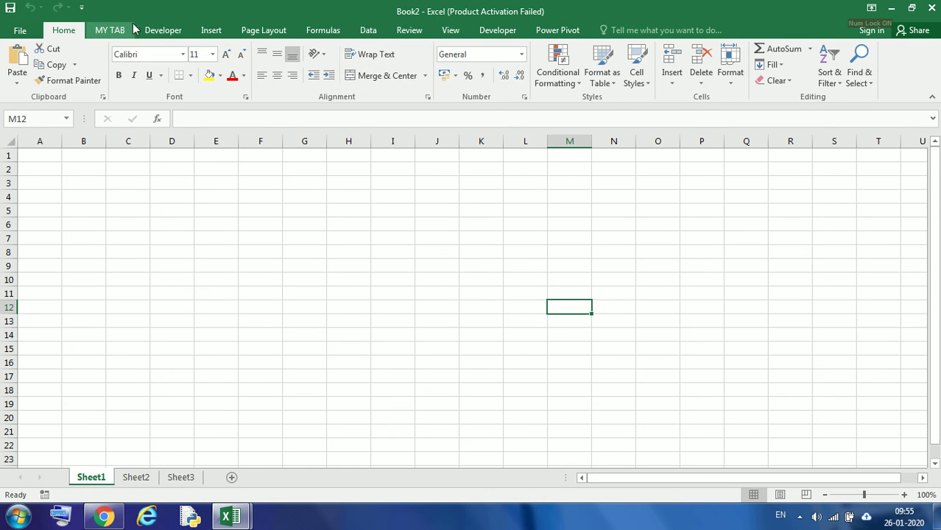
Browse the Developer and Home ribbons and the Format Cells dialog's Number, Alignment and Font pages, closing it without changes
{"action": "left_click", "coordinate": [162, 32]}
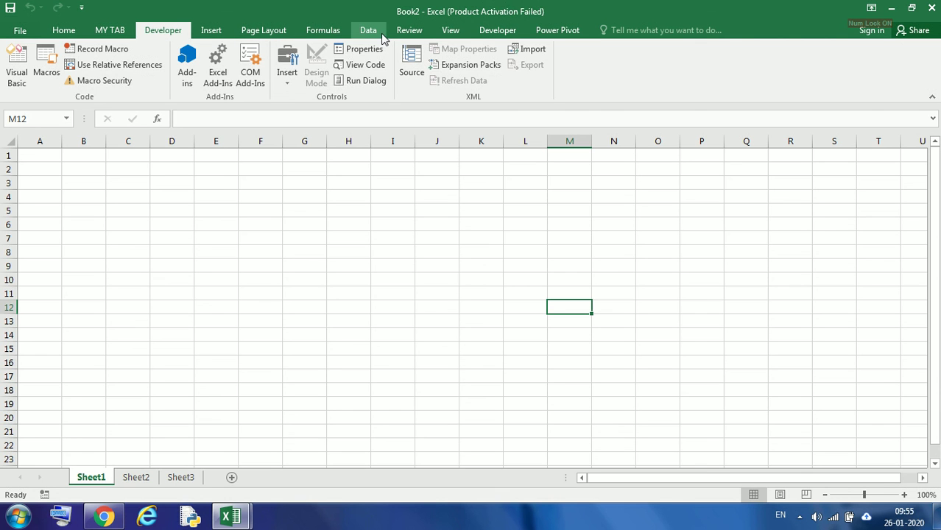
{"action": "left_click", "coordinate": [64, 30]}
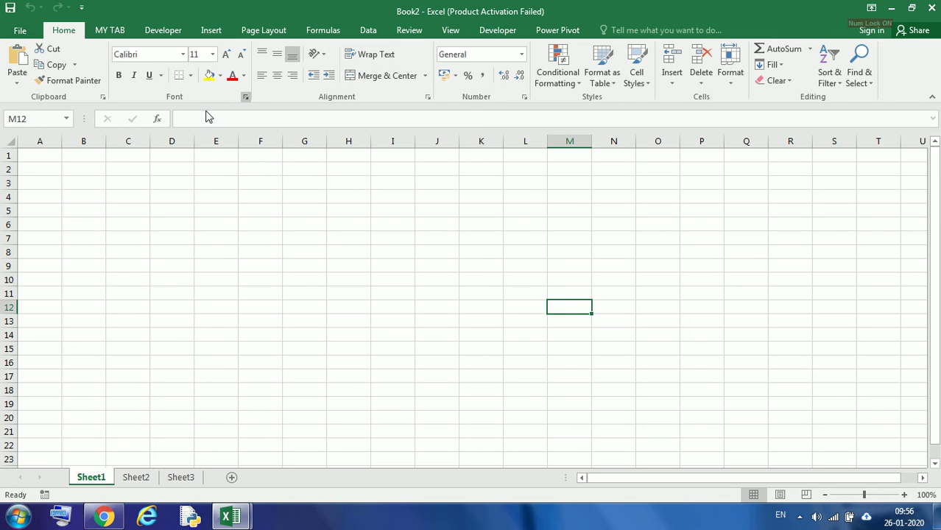
{"action": "key", "text": "ctrl+shift+f"}
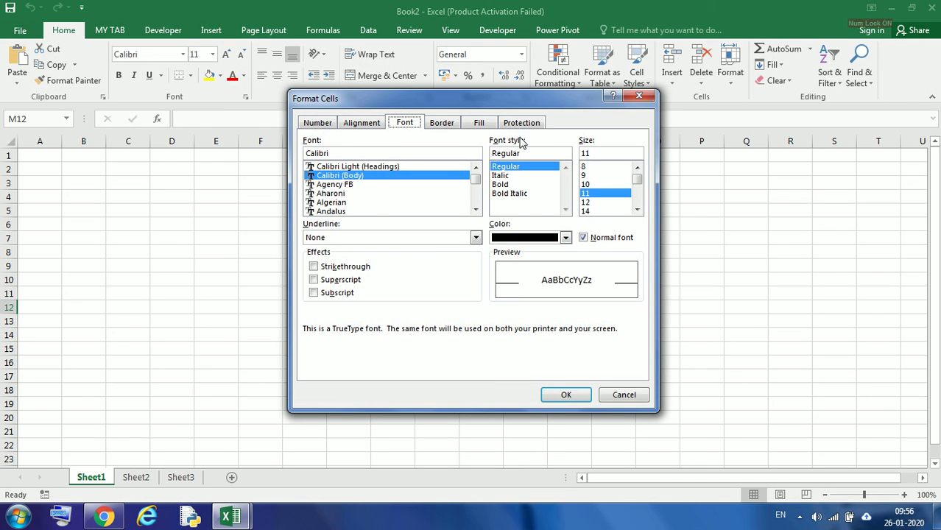
{"action": "left_click", "coordinate": [313, 125]}
{"action": "left_click", "coordinate": [362, 122]}
{"action": "left_click", "coordinate": [405, 122]}
{"action": "left_click", "coordinate": [623, 396]}
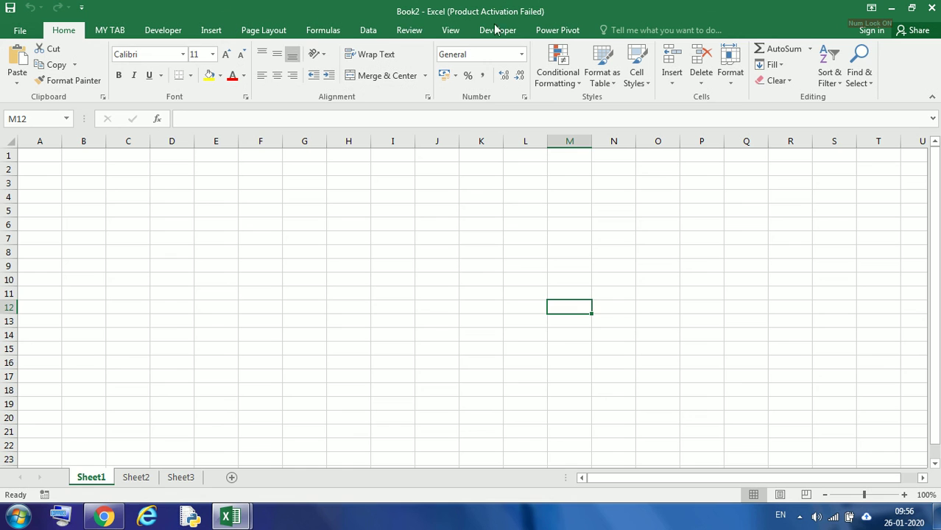
Insert the picture pph3 from the Pictures library onto Sheet1 near cell D5
{"action": "left_click", "coordinate": [179, 212]}
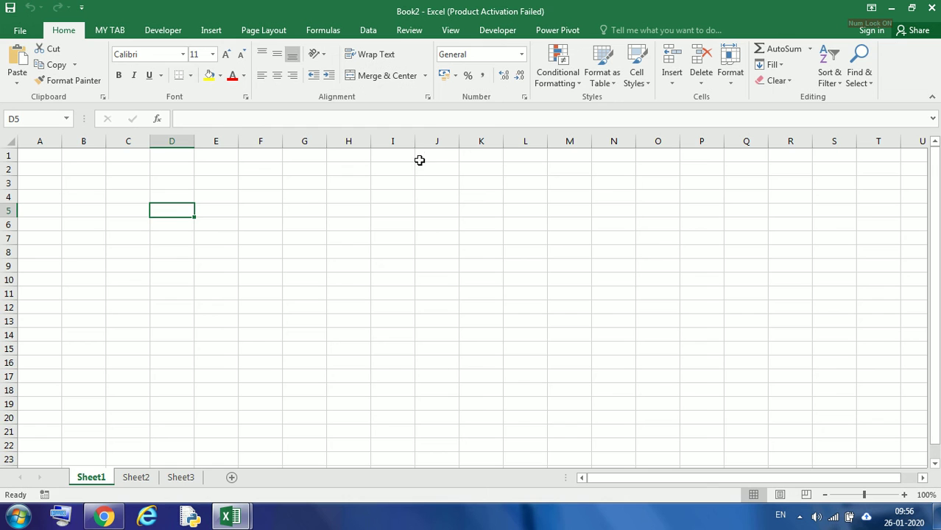
{"action": "left_click", "coordinate": [210, 34]}
{"action": "left_click", "coordinate": [155, 81]}
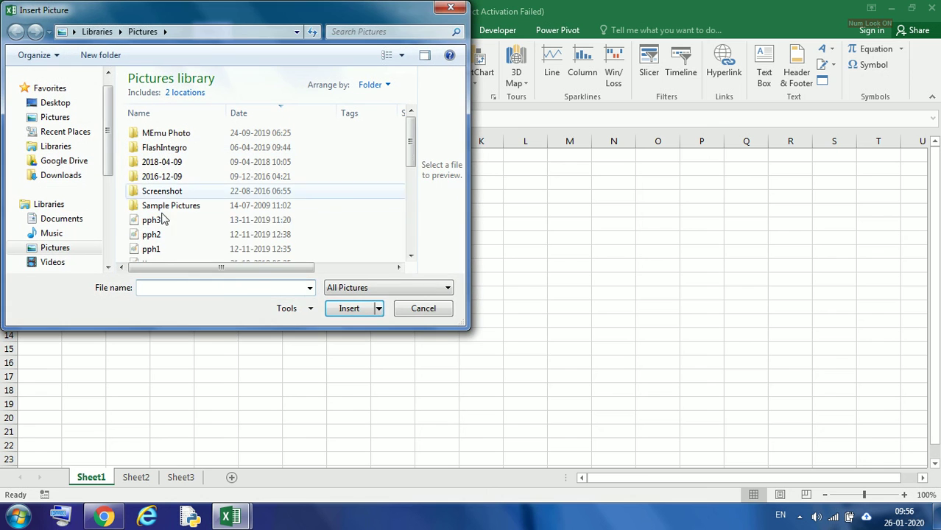
{"action": "left_click", "coordinate": [151, 220]}
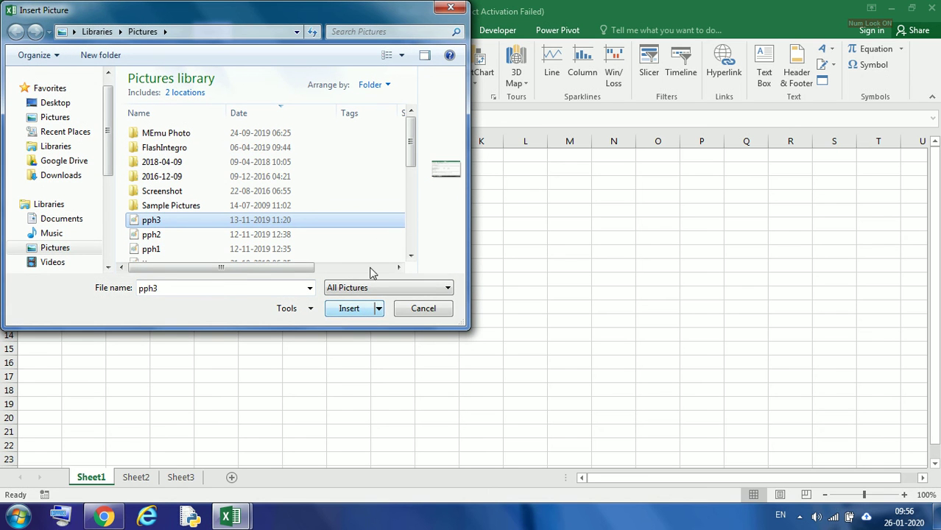
{"action": "left_click", "coordinate": [354, 312]}
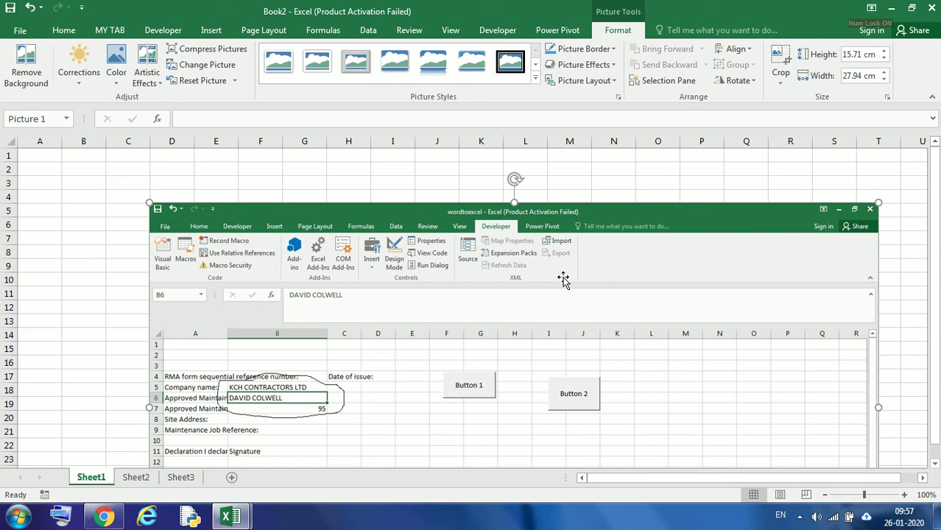
Select the inserted picture and delete it from the sheet
{"action": "left_click", "coordinate": [95, 231]}
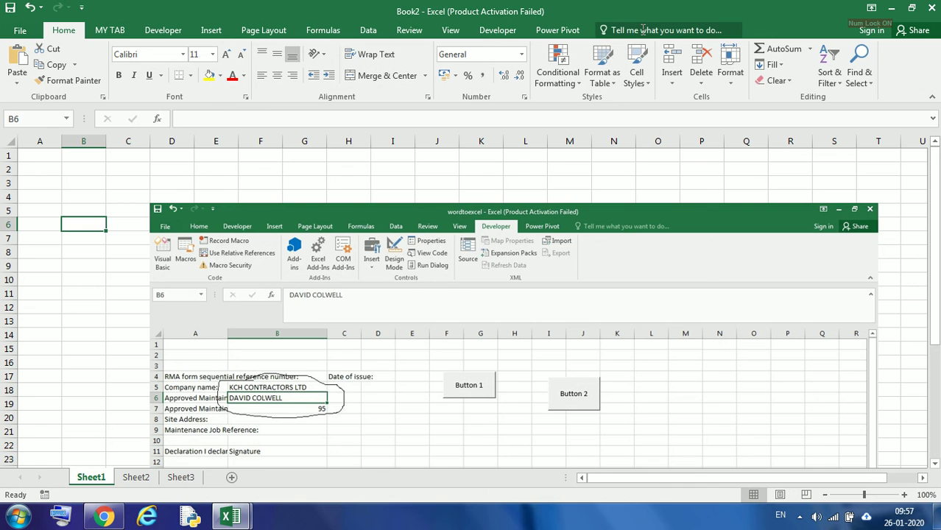
{"action": "left_click", "coordinate": [528, 261]}
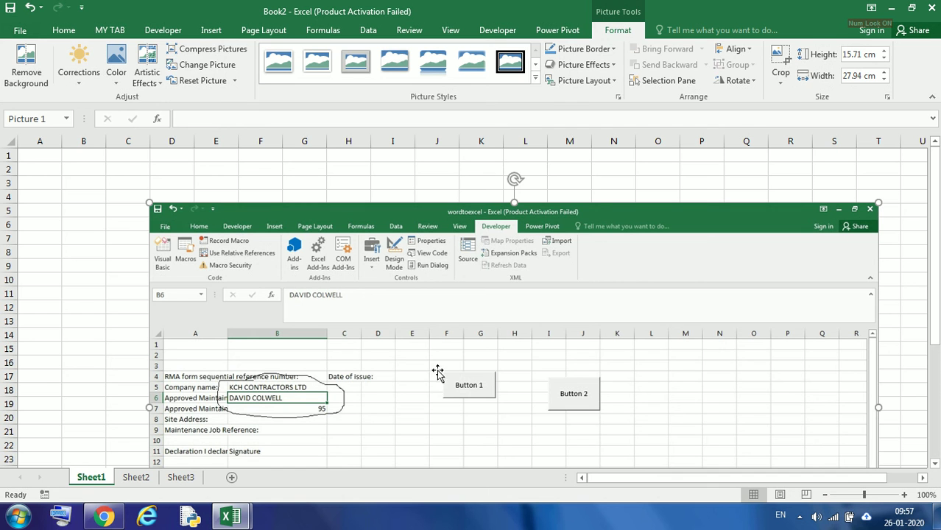
{"action": "left_click", "coordinate": [103, 250]}
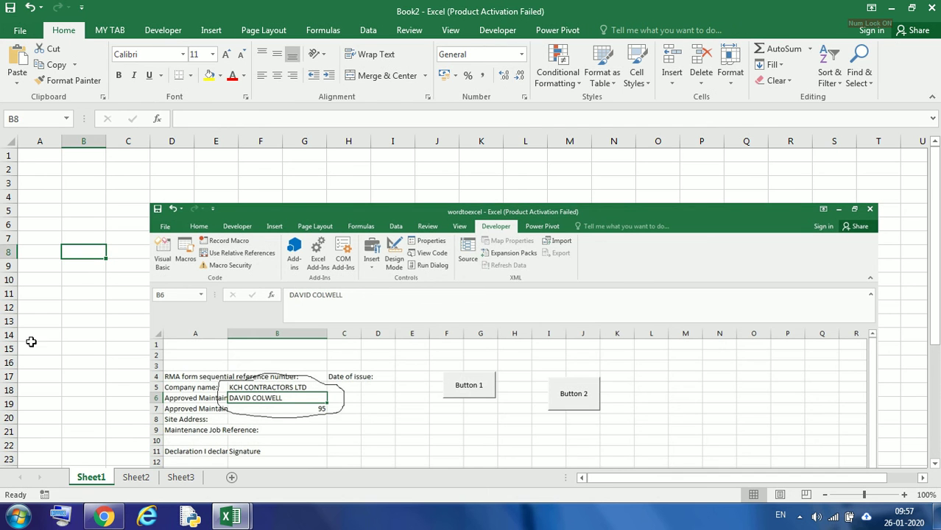
{"action": "left_click", "coordinate": [527, 269]}
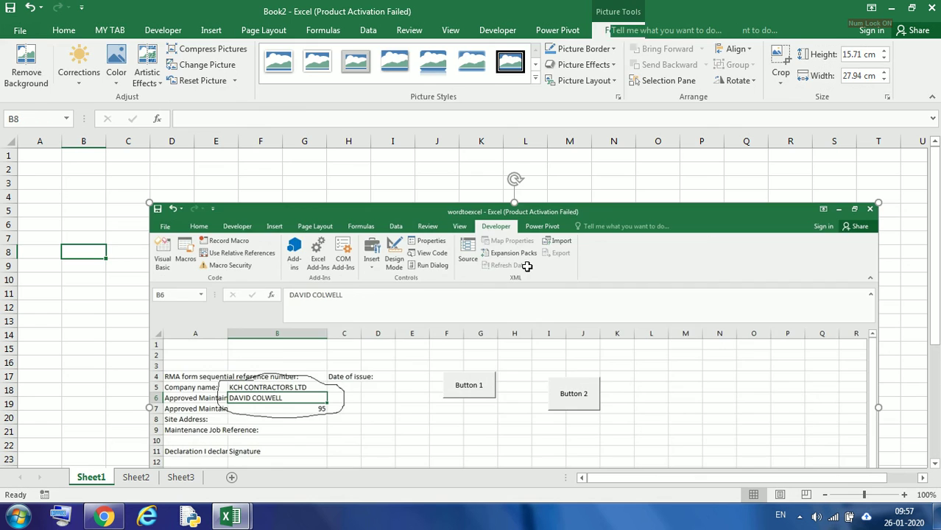
{"action": "key", "text": "Delete"}
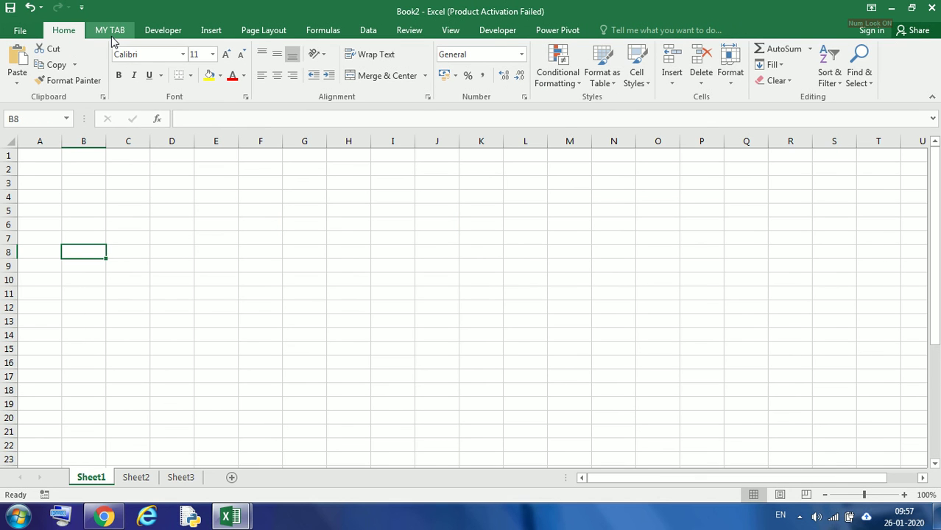
Switch between the Power Pivot, Developer, Review and Home ribbon tabs
{"action": "left_click", "coordinate": [558, 30]}
{"action": "left_click", "coordinate": [498, 30]}
{"action": "left_click", "coordinate": [410, 30]}
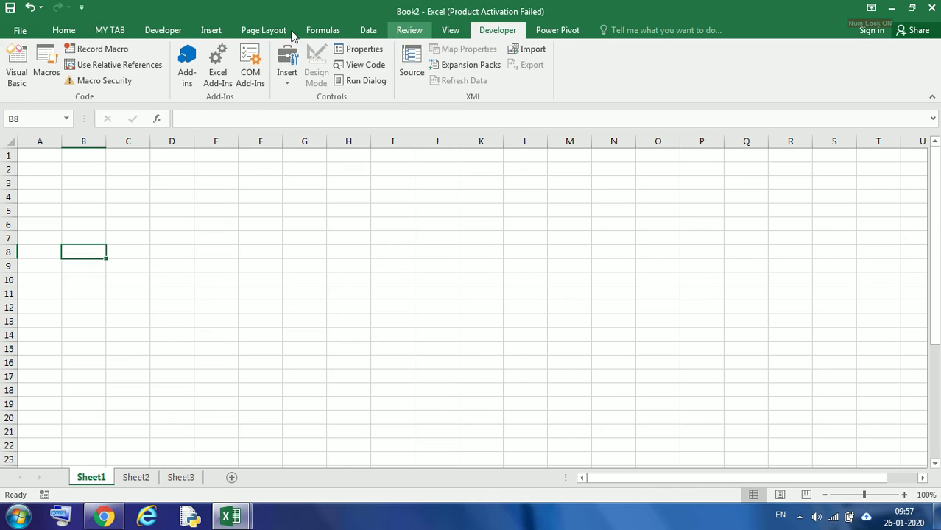
{"action": "left_click", "coordinate": [64, 30]}
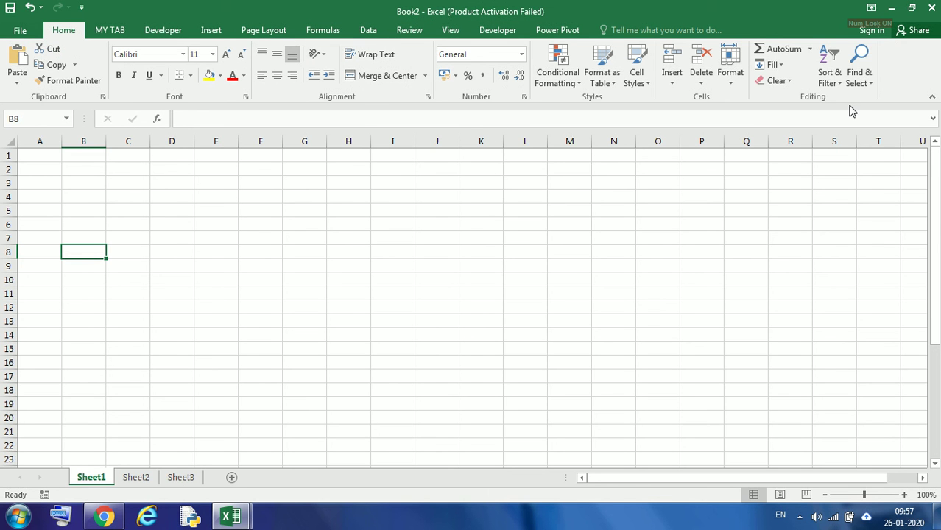
Open the ribbon customization options and add a new tab after the Data tab
{"action": "right_click", "coordinate": [906, 78]}
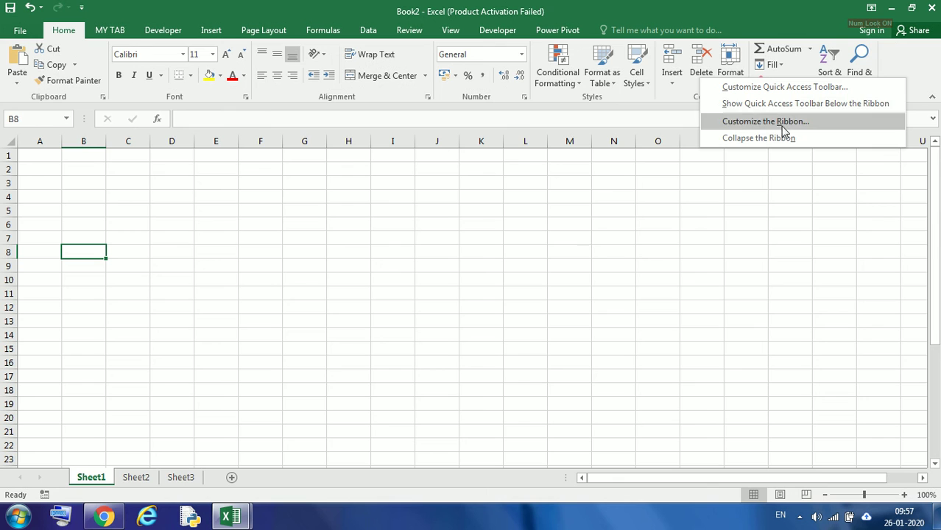
{"action": "right_click", "coordinate": [904, 53]}
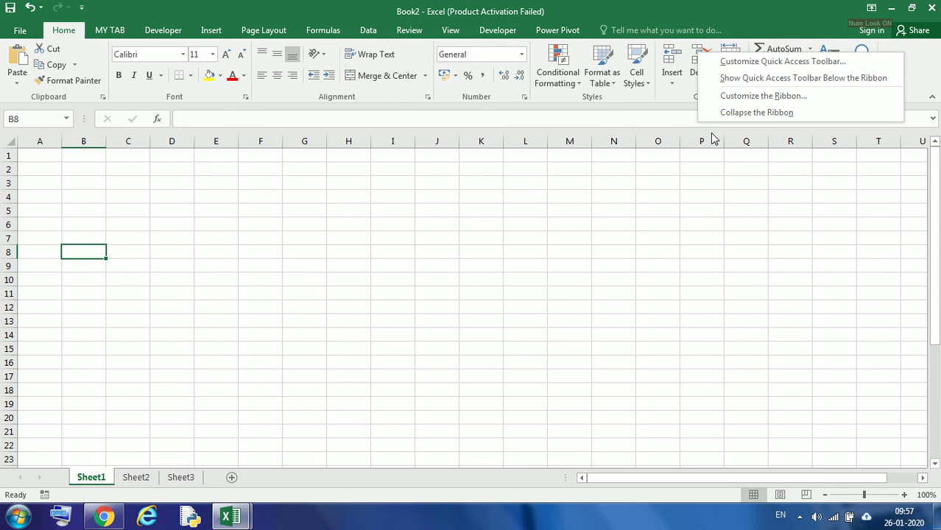
{"action": "left_click", "coordinate": [764, 97]}
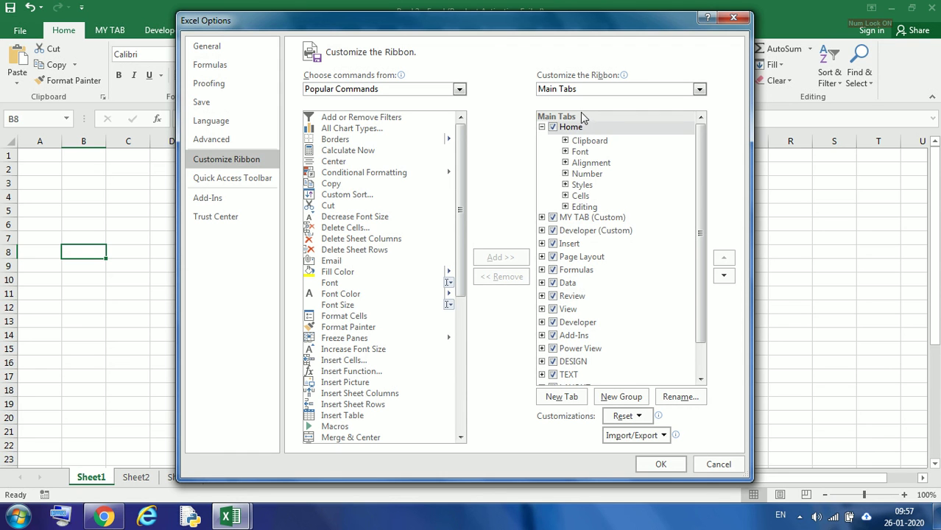
{"action": "left_click", "coordinate": [569, 230]}
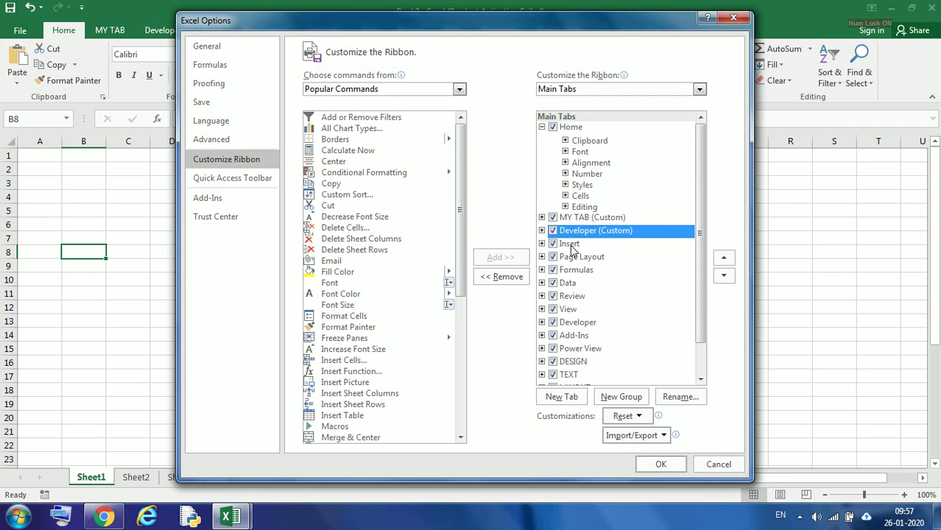
{"action": "left_click", "coordinate": [570, 245]}
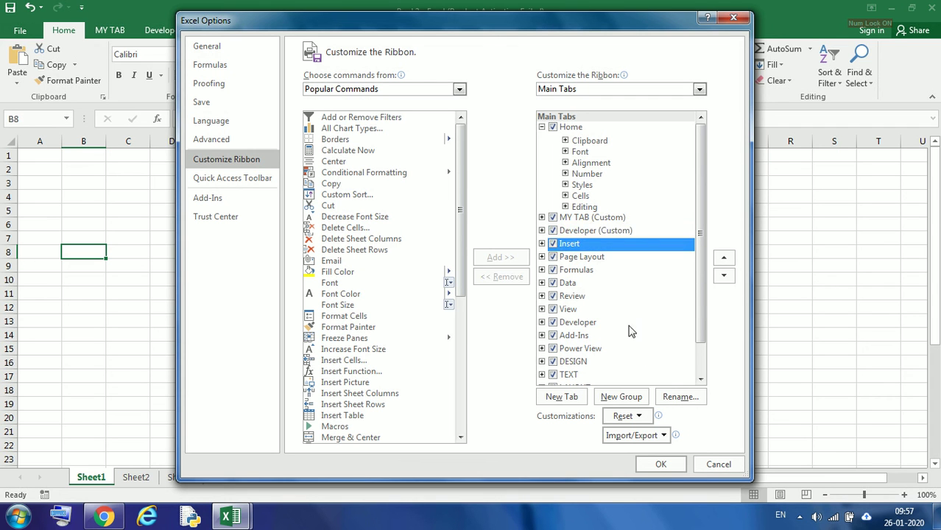
{"action": "left_click", "coordinate": [571, 285]}
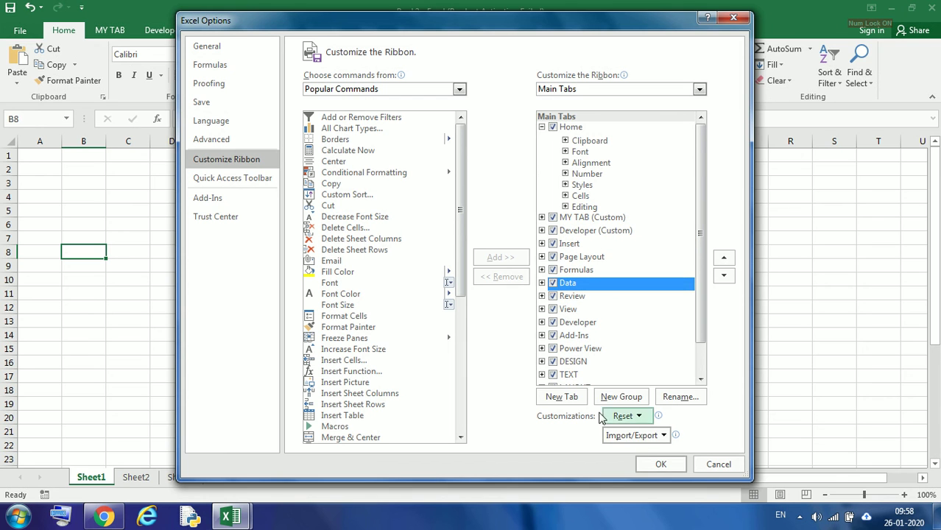
{"action": "left_click", "coordinate": [562, 398]}
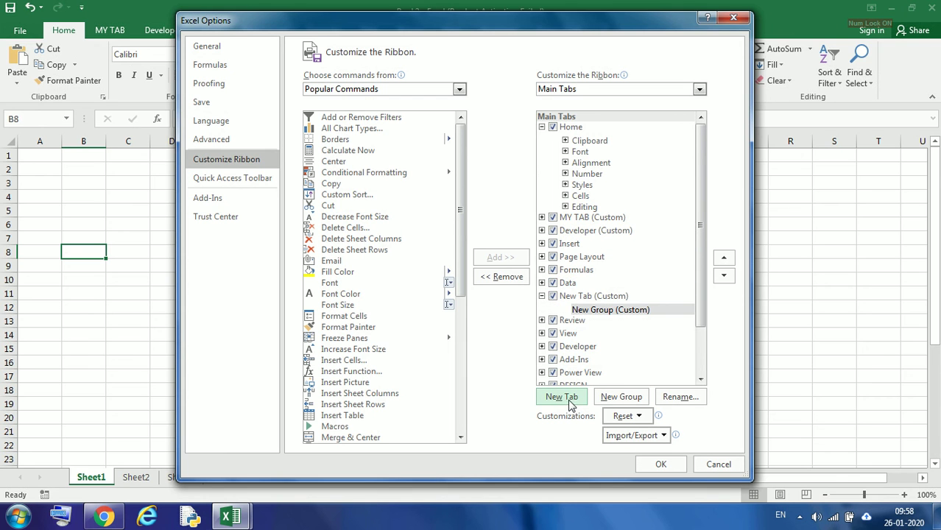
Rename the new tab's custom group as mytab1 and apply the ribbon changes
{"action": "left_click", "coordinate": [600, 311]}
{"action": "left_click", "coordinate": [670, 401]}
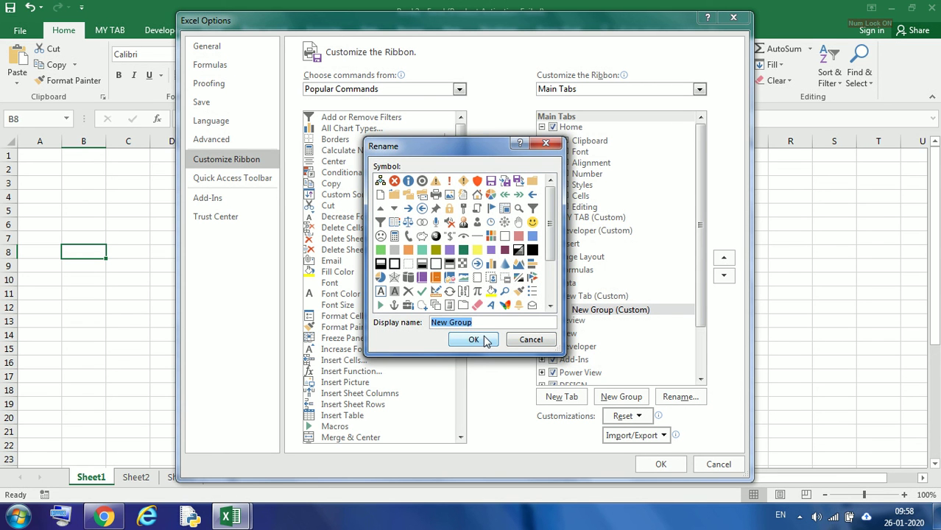
{"action": "type", "text": "mytab1"}
{"action": "left_click", "coordinate": [475, 340]}
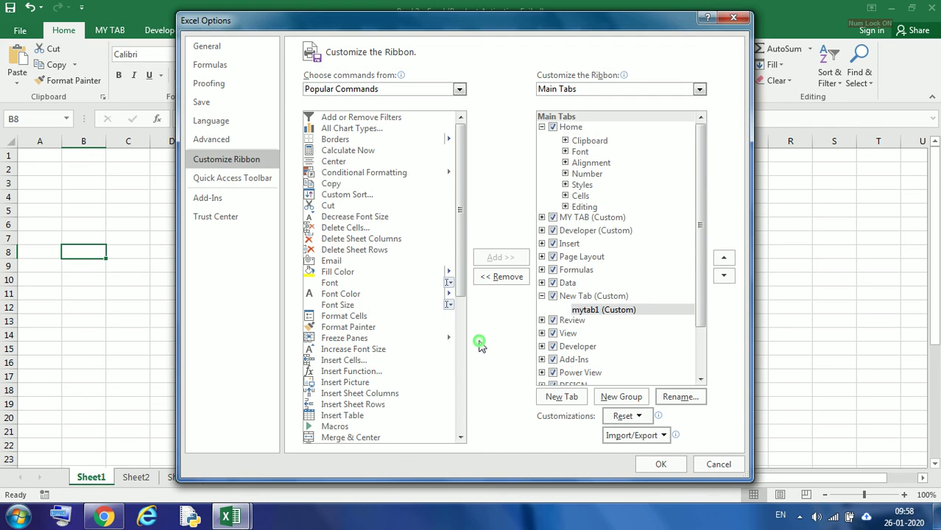
{"action": "left_click", "coordinate": [570, 297]}
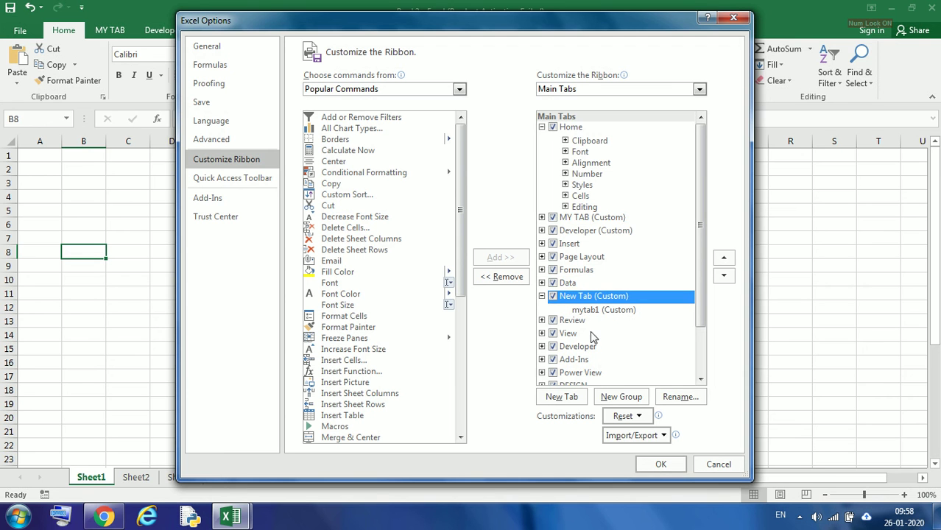
{"action": "left_click", "coordinate": [660, 464]}
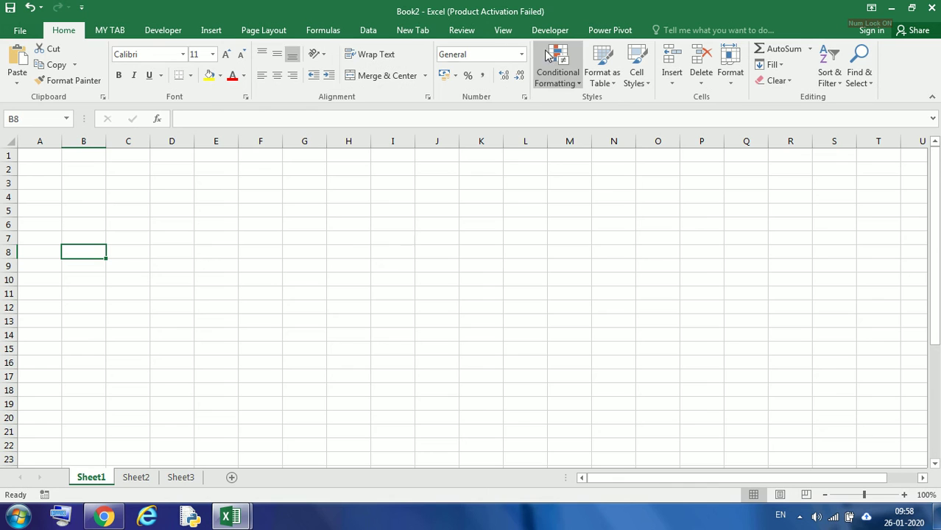
Reopen the ribbon customization options and rename the new tab as mytab1
{"action": "left_click", "coordinate": [407, 34]}
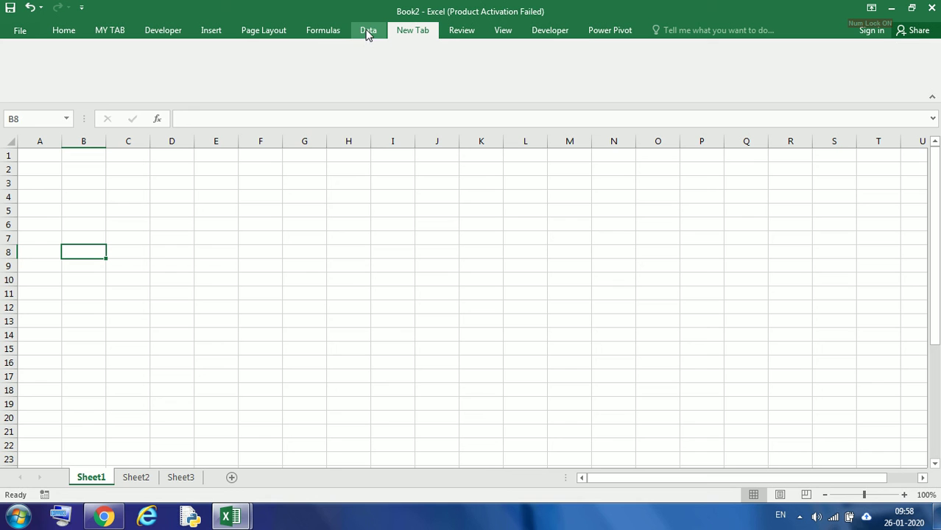
{"action": "right_click", "coordinate": [419, 36]}
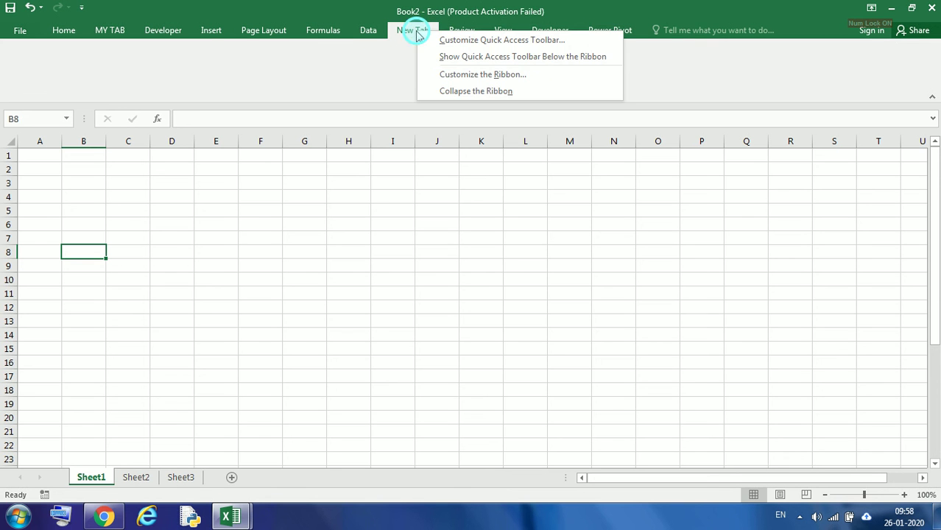
{"action": "left_click", "coordinate": [456, 74]}
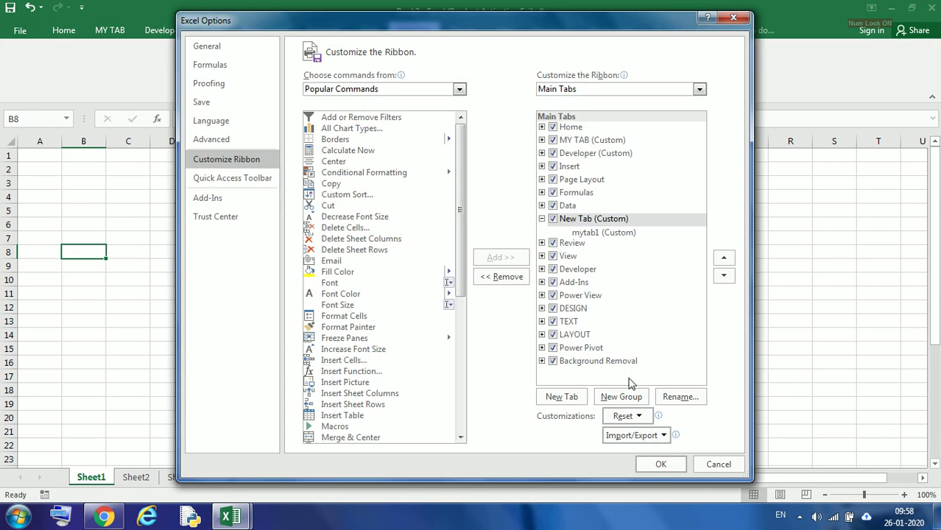
{"action": "left_click", "coordinate": [581, 221]}
{"action": "double_click", "coordinate": [579, 219]}
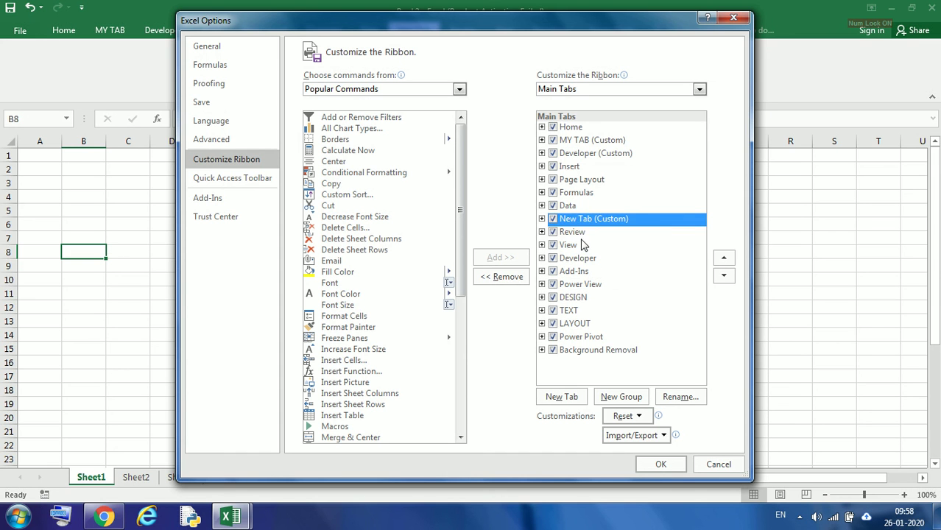
{"action": "double_click", "coordinate": [579, 219]}
{"action": "left_click", "coordinate": [680, 397]}
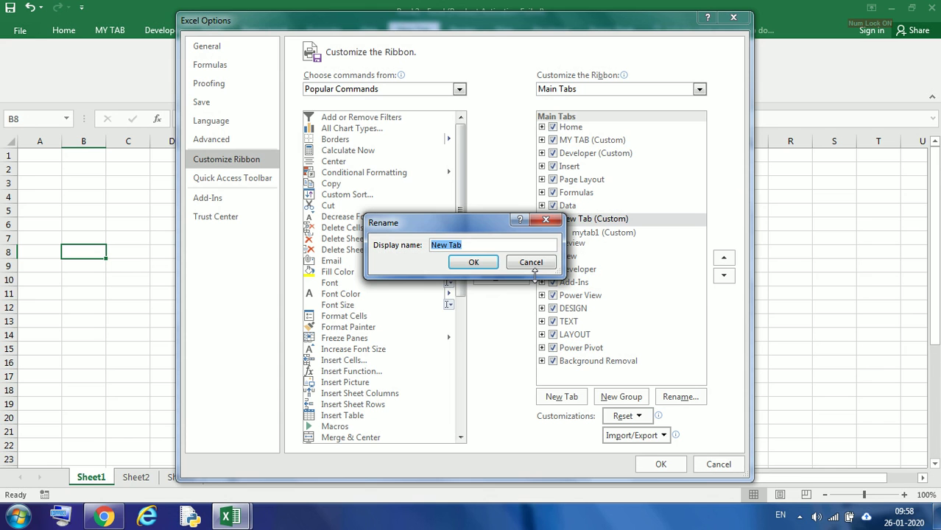
{"action": "type", "text": "mytab1"}
{"action": "left_click", "coordinate": [474, 262]}
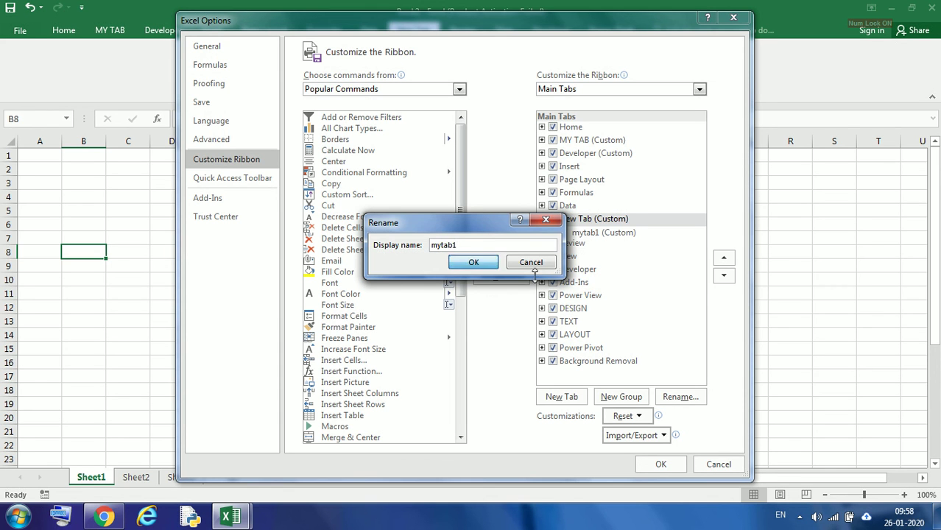
{"action": "left_click", "coordinate": [652, 464]}
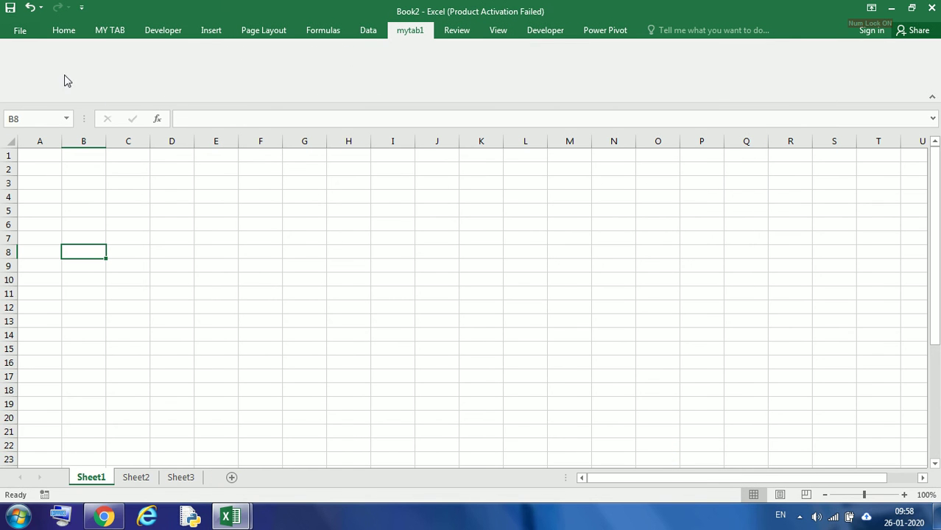
Add the Cut command to the mytab1 custom group on the new tab and apply the ribbon changes
{"action": "right_click", "coordinate": [732, 68]}
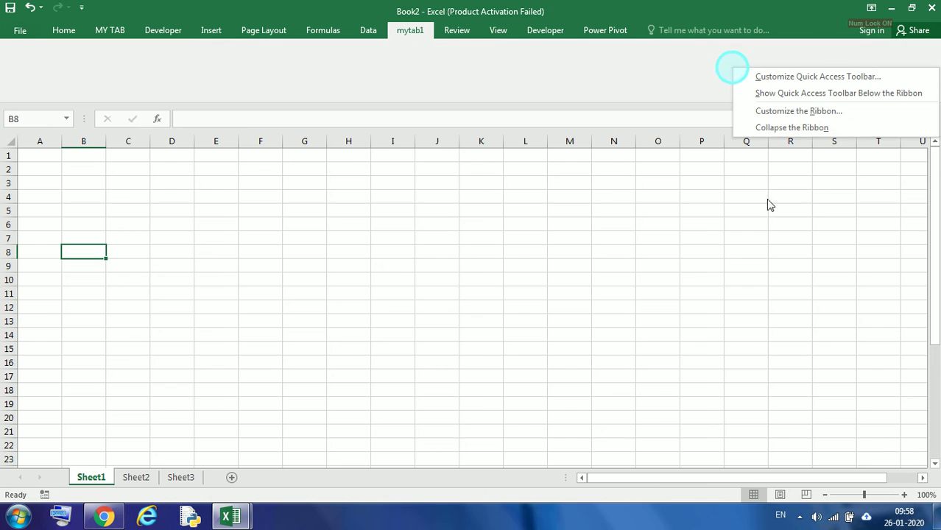
{"action": "left_click", "coordinate": [781, 112]}
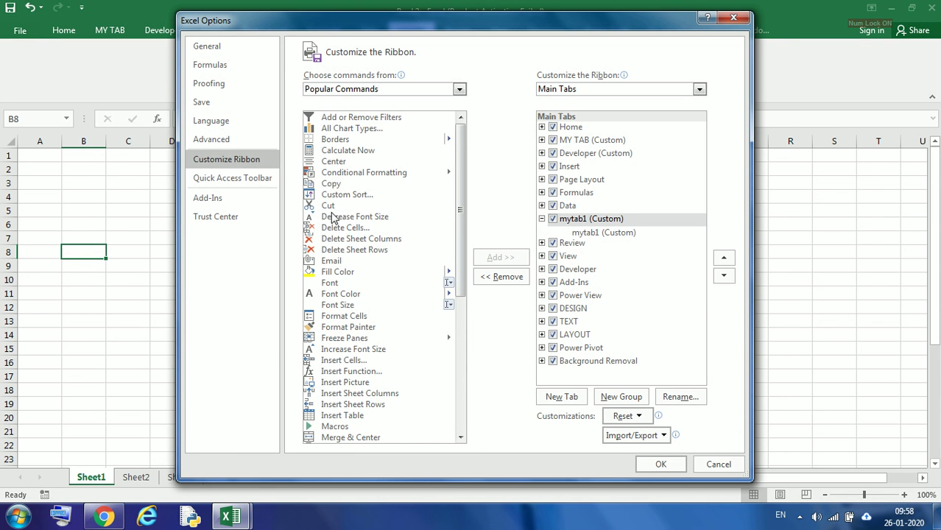
{"action": "left_click", "coordinate": [328, 206]}
{"action": "left_click", "coordinate": [598, 234]}
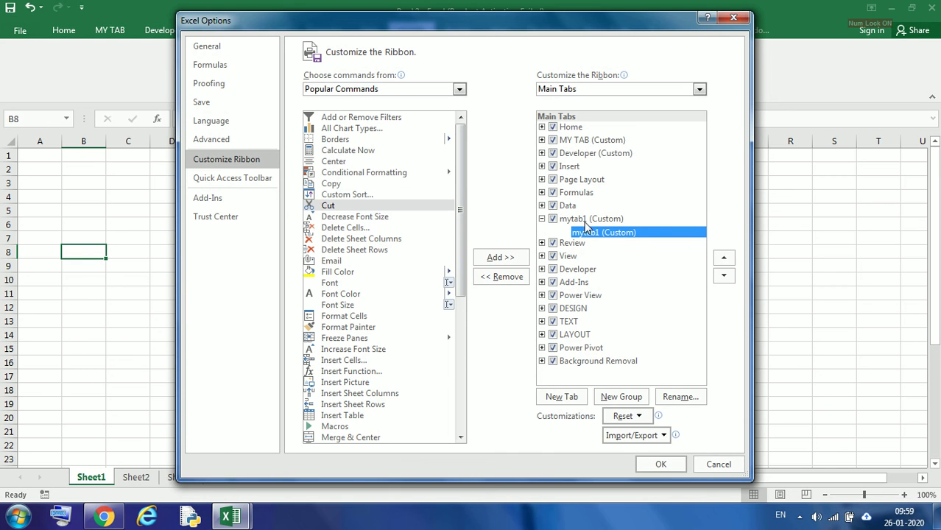
{"action": "left_click", "coordinate": [332, 208]}
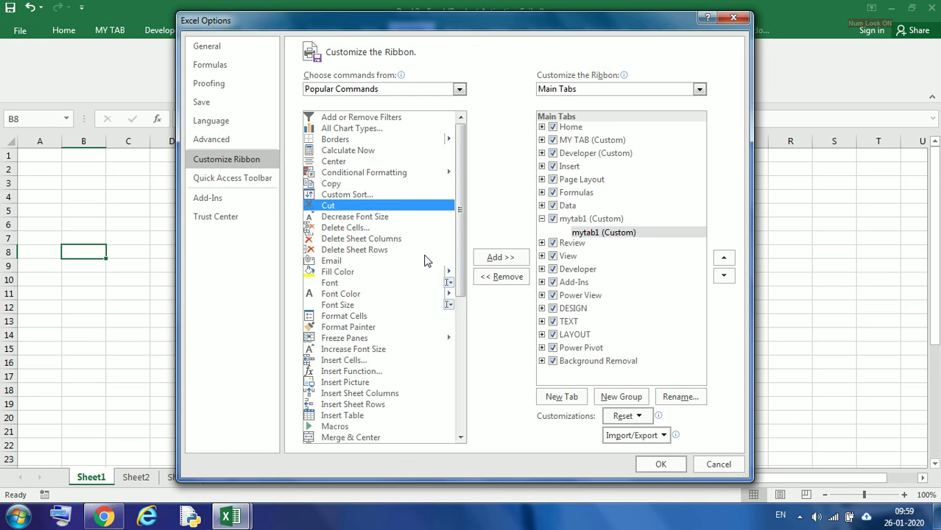
{"action": "left_click", "coordinate": [501, 259]}
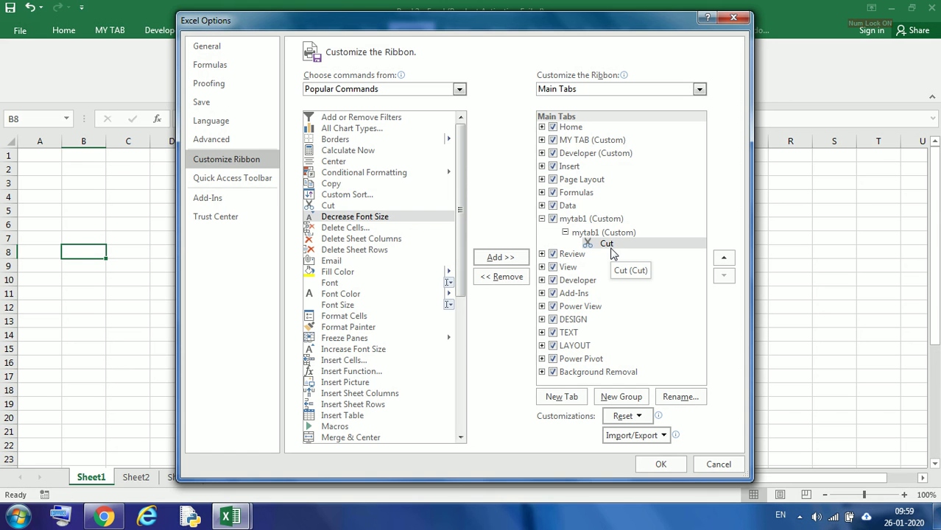
{"action": "left_click", "coordinate": [662, 465]}
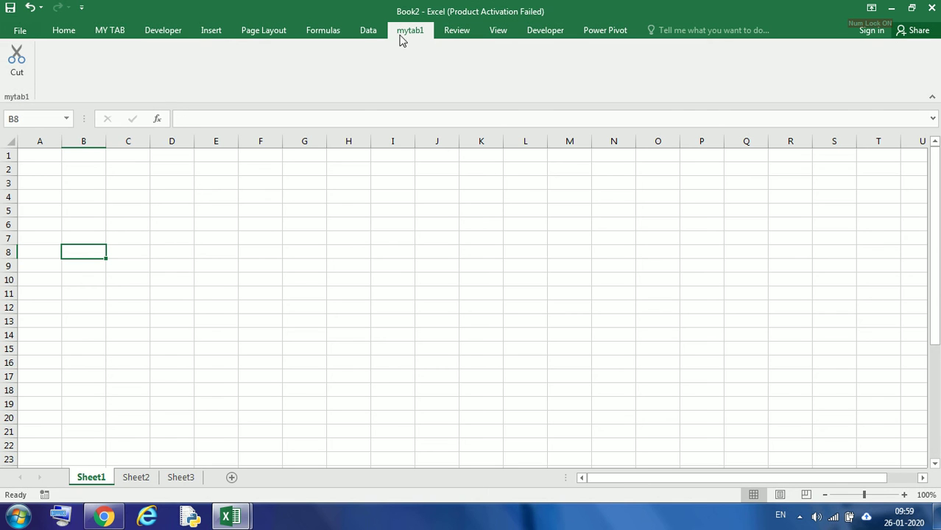
Switch between the Developer, Review and mytab1 ribbon tabs to compare their contents
{"action": "left_click", "coordinate": [545, 34]}
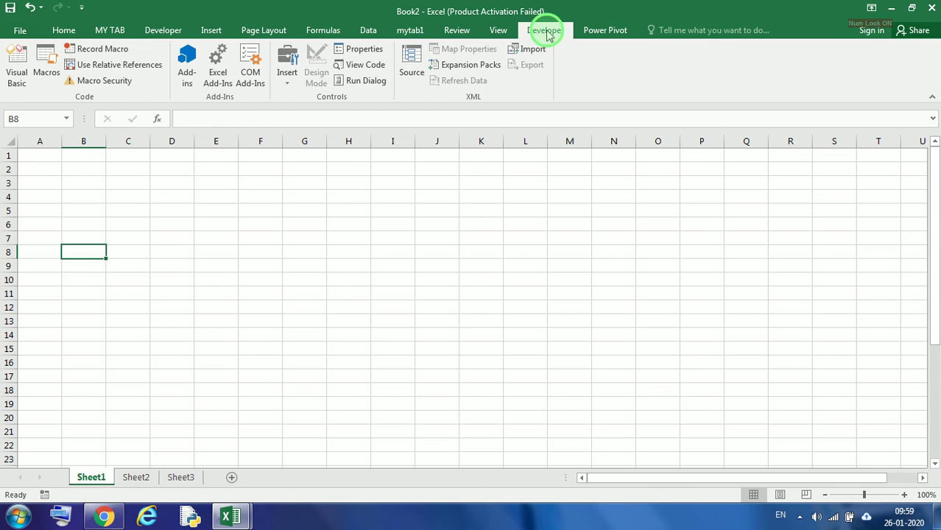
{"action": "left_click", "coordinate": [496, 33]}
{"action": "left_click", "coordinate": [457, 33]}
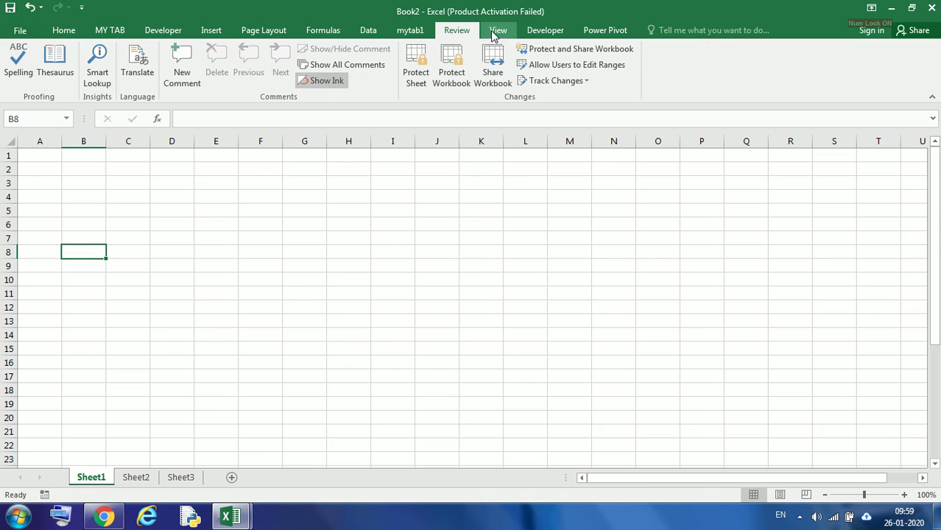
{"action": "scroll", "coordinate": [416, 37], "scroll_direction": "down", "scroll_amount": 1}
{"action": "left_click", "coordinate": [411, 32]}
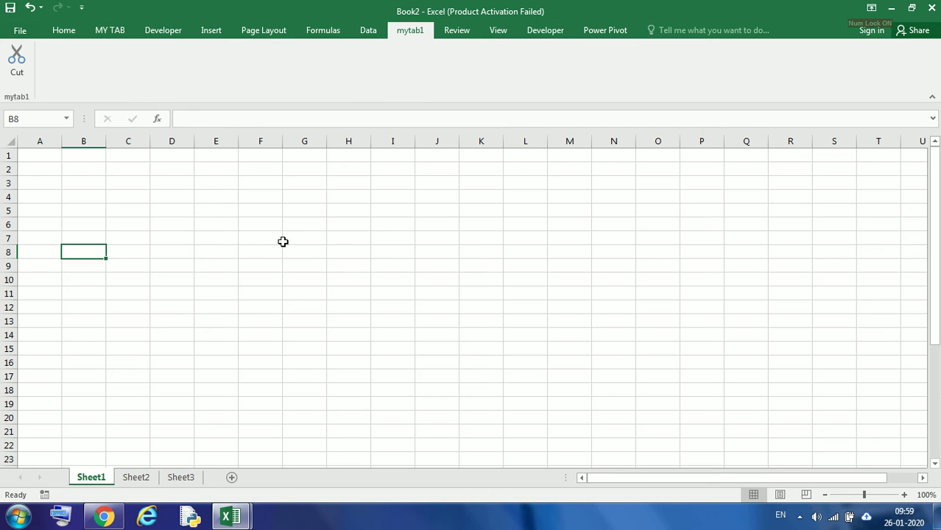
Select cells A1, D6 and B6 and examine their references in the Name Box
{"action": "left_click", "coordinate": [41, 158]}
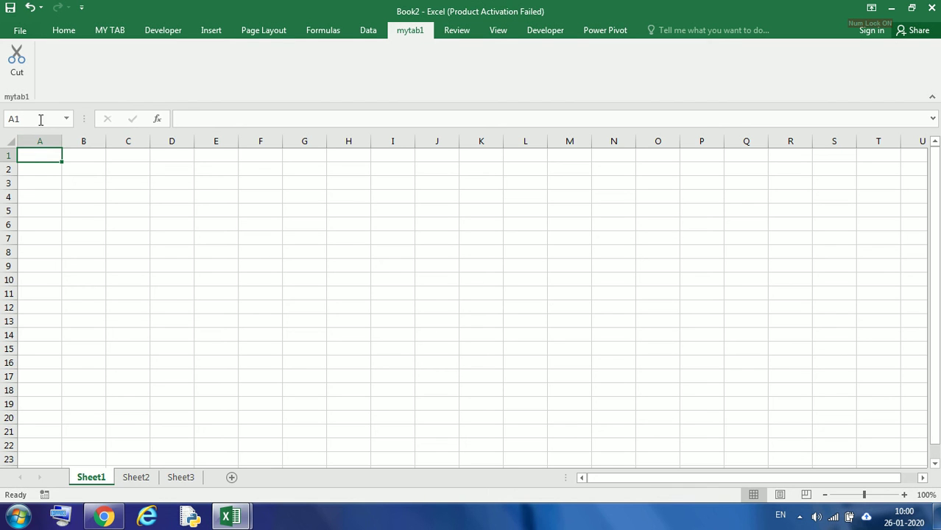
{"action": "left_click", "coordinate": [68, 118]}
{"action": "left_click", "coordinate": [67, 119]}
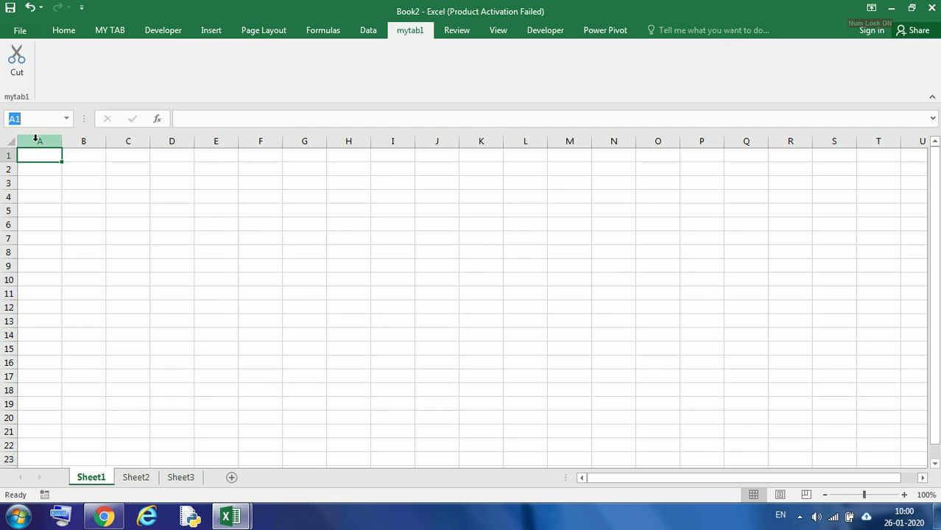
{"action": "left_click", "coordinate": [170, 222]}
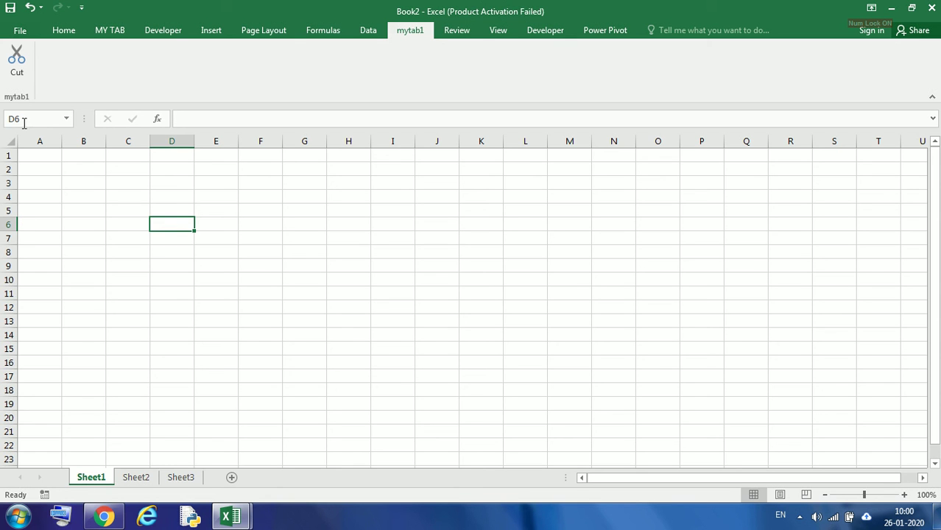
{"action": "left_click", "coordinate": [67, 120]}
{"action": "left_click", "coordinate": [67, 120]}
{"action": "left_click", "coordinate": [178, 221]}
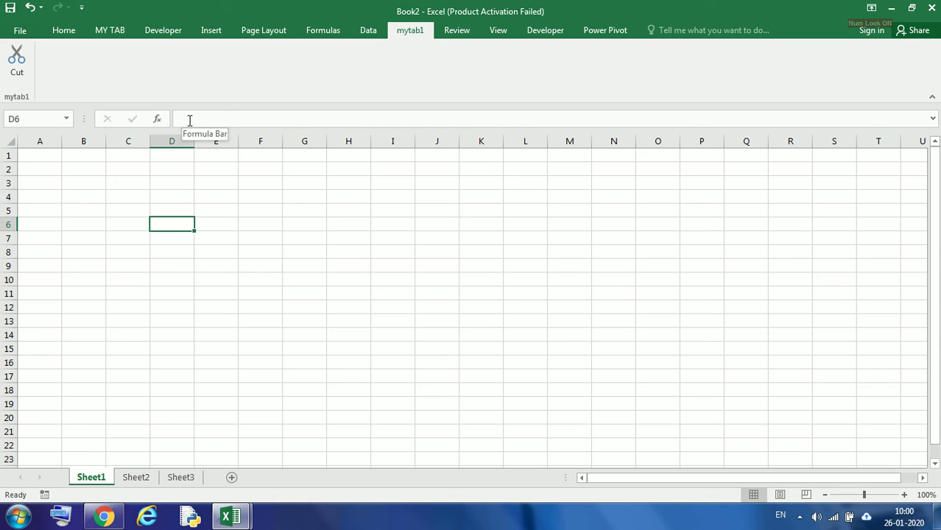
{"action": "left_click", "coordinate": [94, 224]}
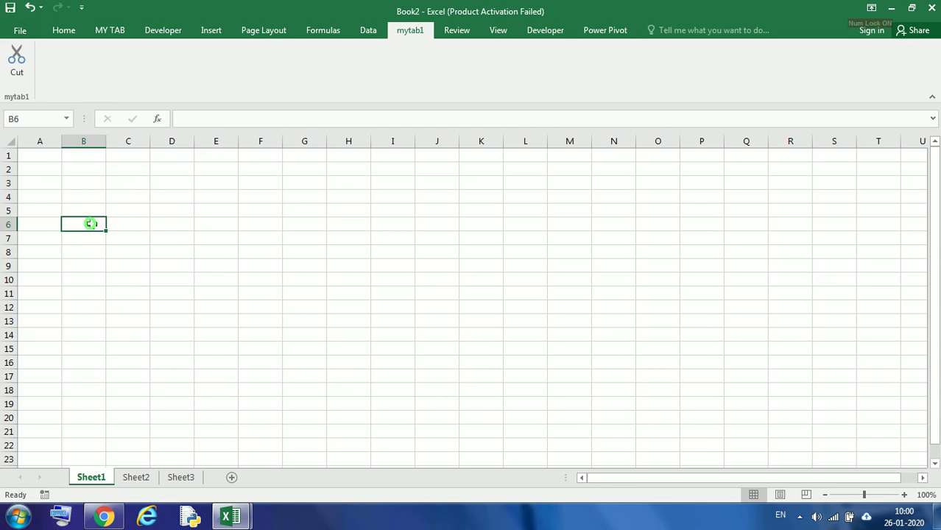
Enter the header slno in cell A1
{"action": "left_click", "coordinate": [45, 156]}
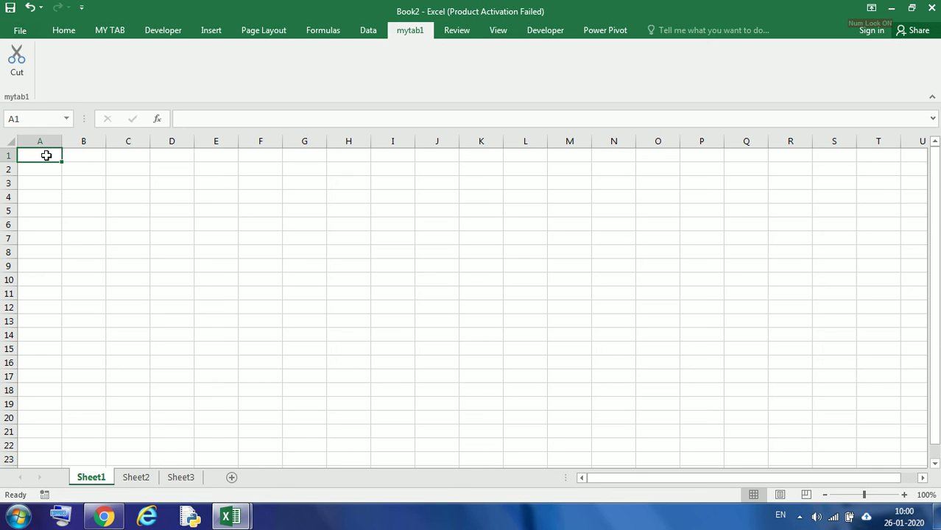
{"action": "type", "text": "slno"}
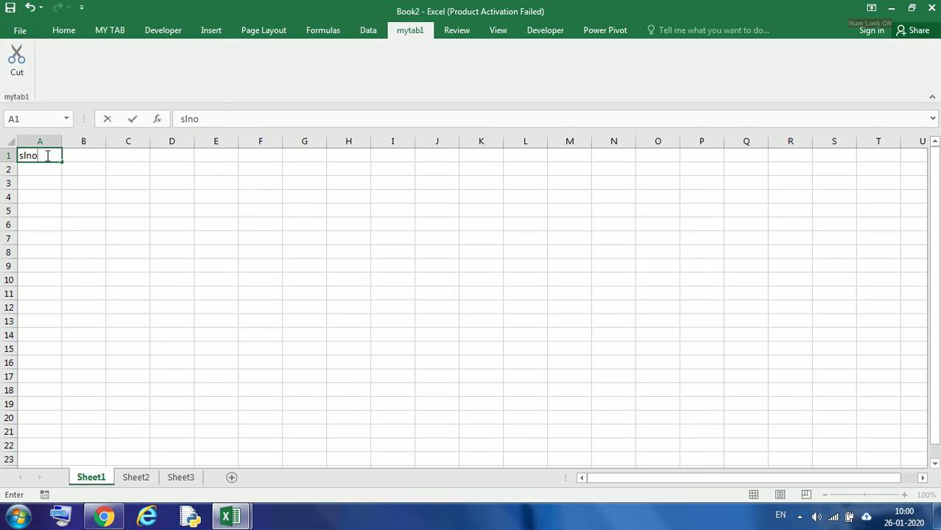
{"action": "key", "text": "Tab"}
{"action": "key", "text": "Tab"}
{"action": "key", "text": "shift+Tab"}
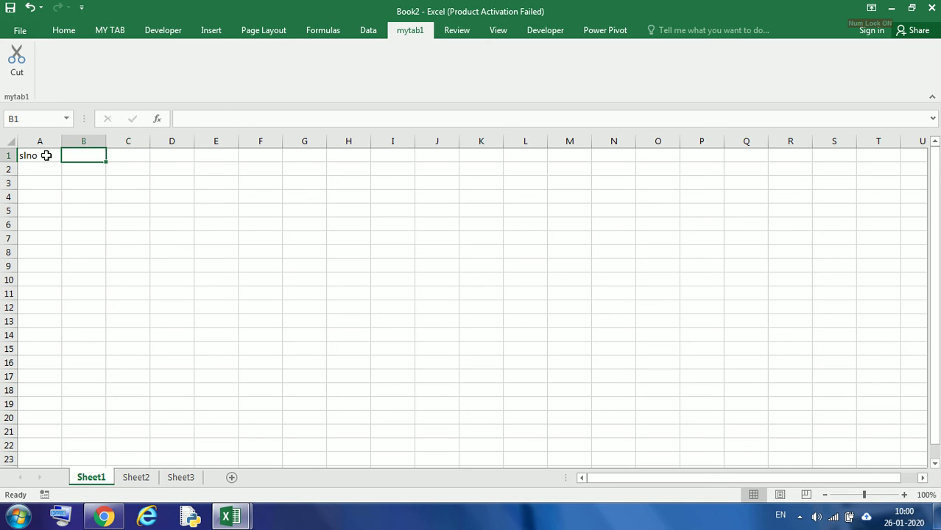
Enter the header student name in cell B1
{"action": "type", "text": "st"}
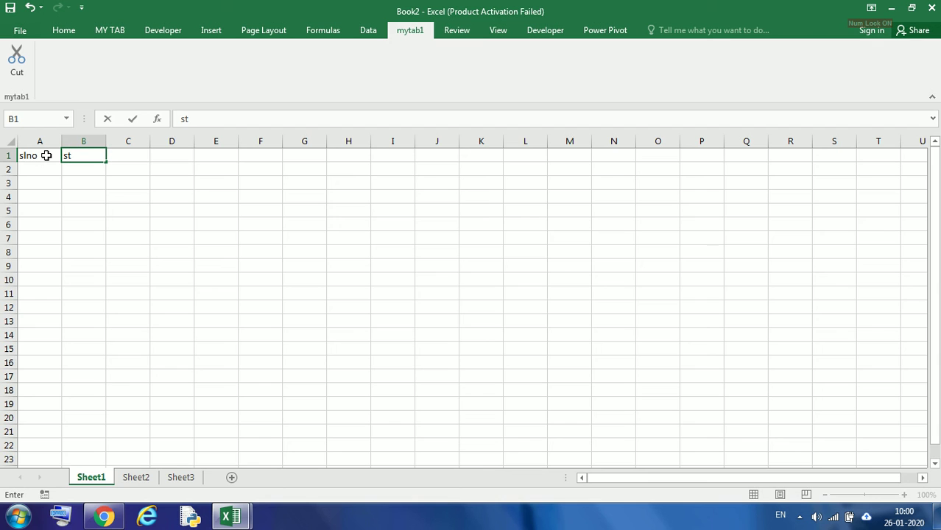
{"action": "type", "text": "udent na"}
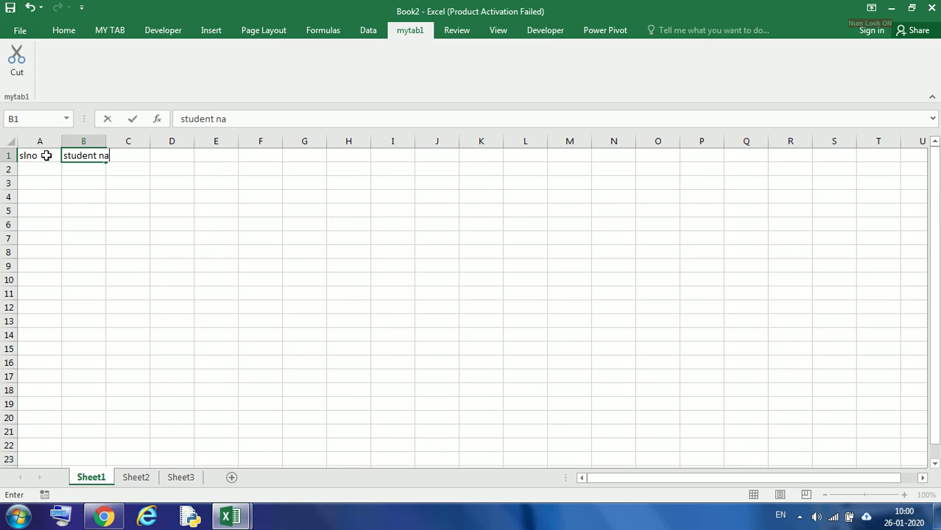
{"action": "type", "text": "me"}
{"action": "key", "text": "Return"}
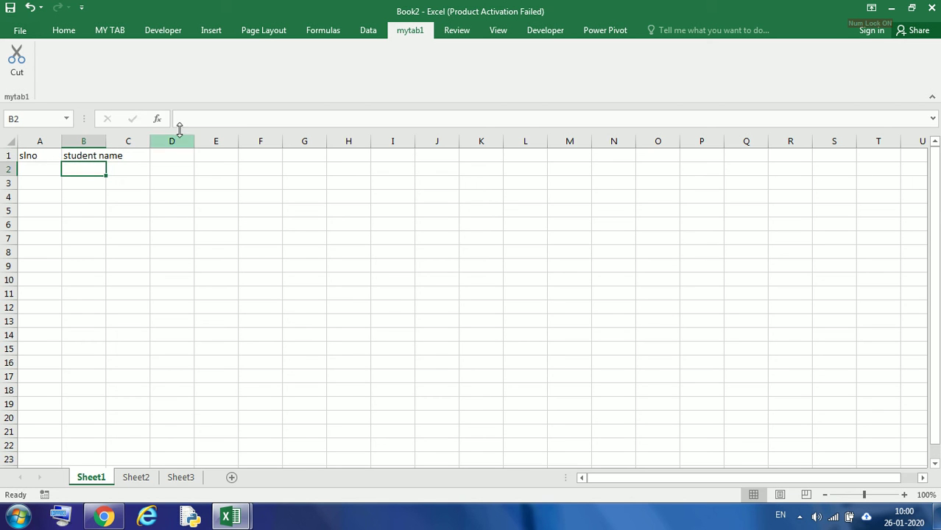
Widen column B and enter the headers sub1 and sub2 in cells C1 and D1
{"action": "left_click_drag", "start_coordinate": [105, 138], "coordinate": [126, 139]}
{"action": "left_click", "coordinate": [145, 155]}
{"action": "type", "text": "sub1"}
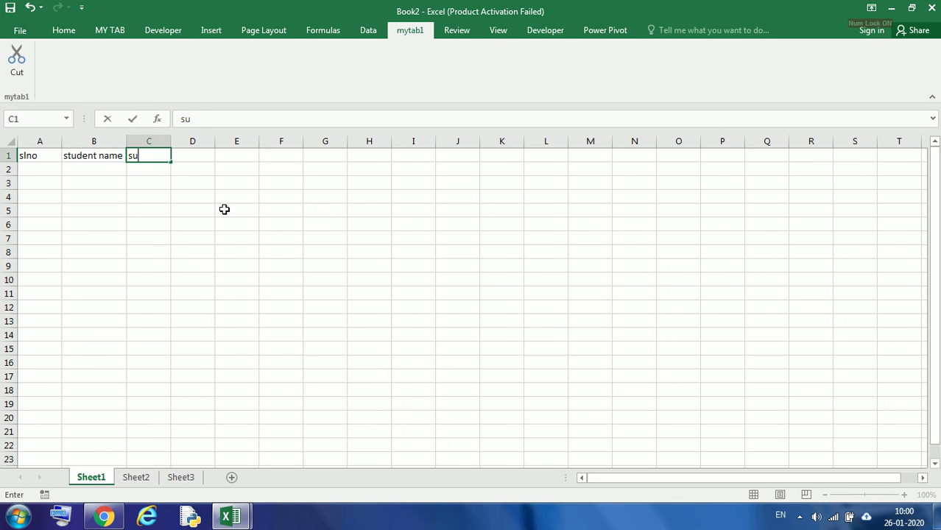
{"action": "left_click", "coordinate": [189, 153]}
{"action": "type", "text": "su"}
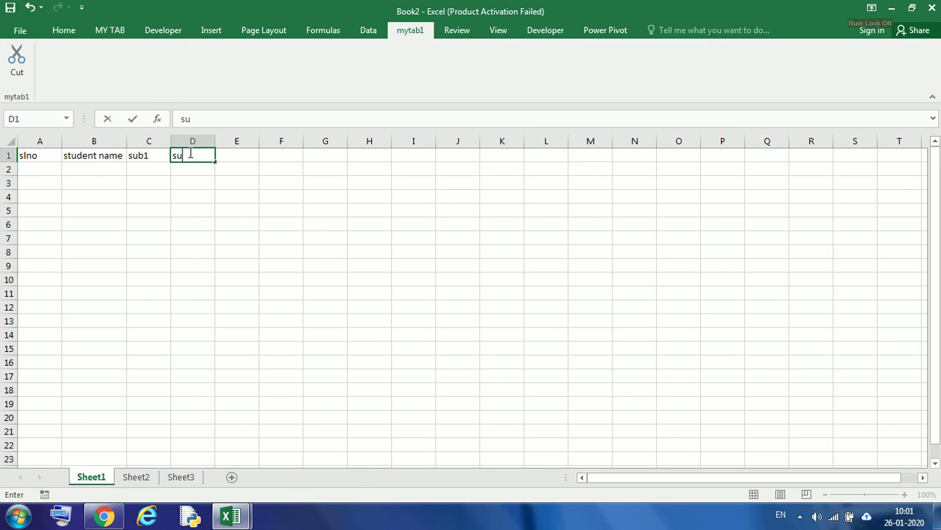
{"action": "type", "text": "b2"}
Enter the headers total and average in cells E1 and F1
{"action": "left_click", "coordinate": [249, 157]}
{"action": "type", "text": "tota"}
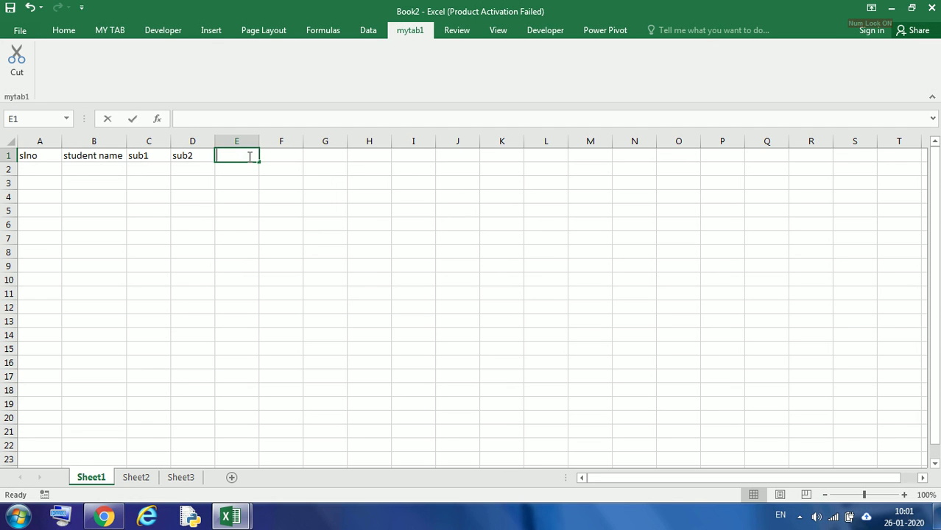
{"action": "type", "text": "l;"}
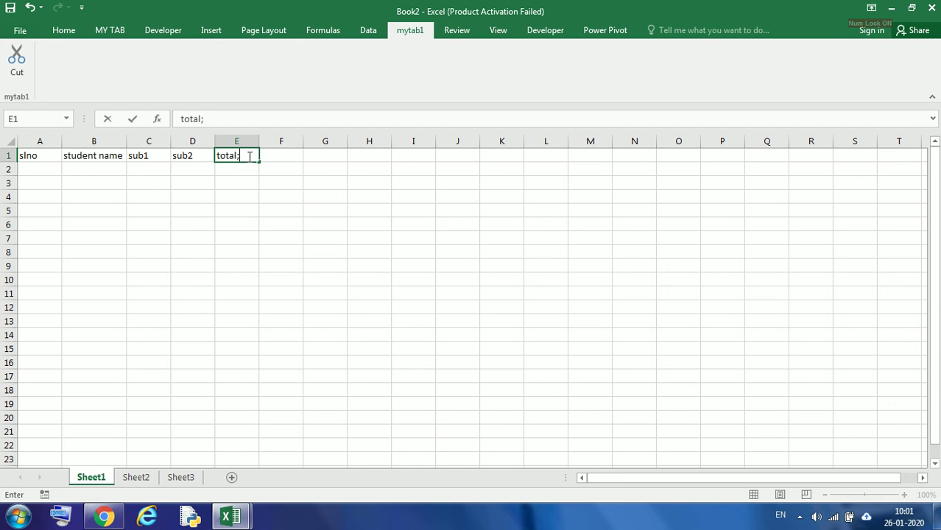
{"action": "key", "text": "BackSpace"}
{"action": "left_click", "coordinate": [273, 156]}
{"action": "type", "text": "a"}
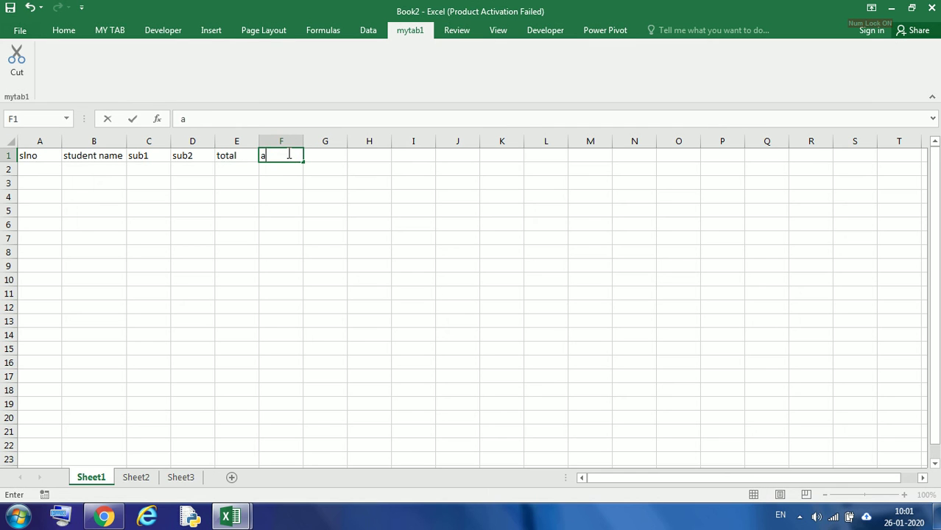
{"action": "type", "text": "verage"}
{"action": "key", "text": "Return"}
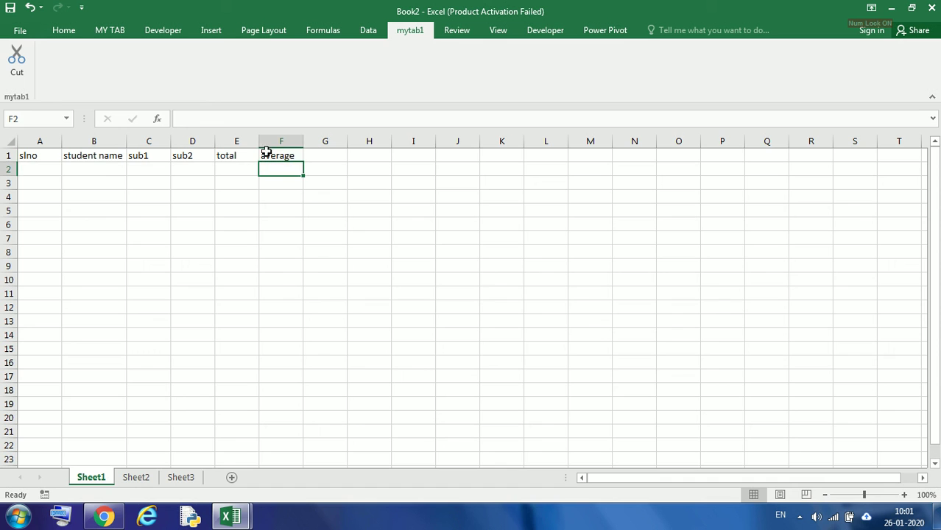
Enter 1 and 2 in A2 and A3, then fill the serial numbers down to 5 in A6
{"action": "left_click", "coordinate": [50, 168]}
{"action": "type", "text": "1"}
{"action": "key", "text": "Return"}
{"action": "type", "text": "2"}
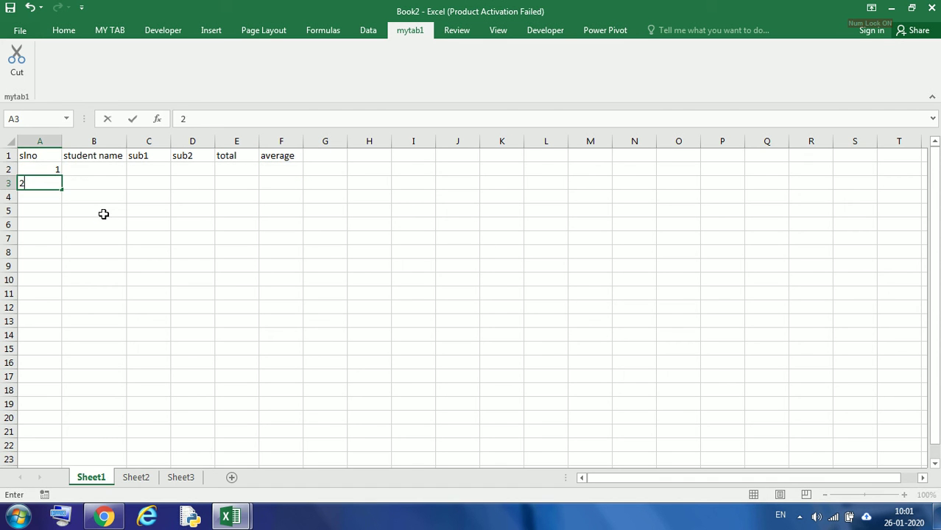
{"action": "key", "text": "Return"}
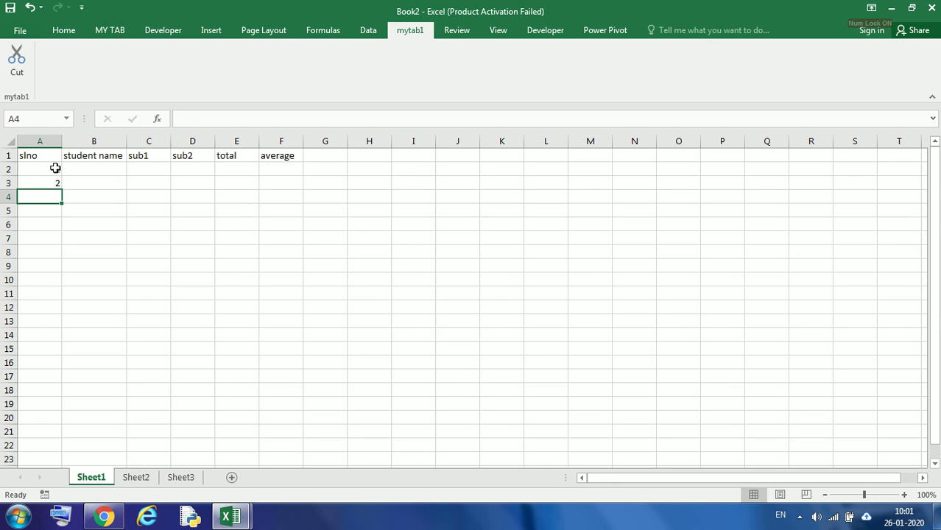
{"action": "left_click_drag", "start_coordinate": [56, 168], "coordinate": [56, 181]}
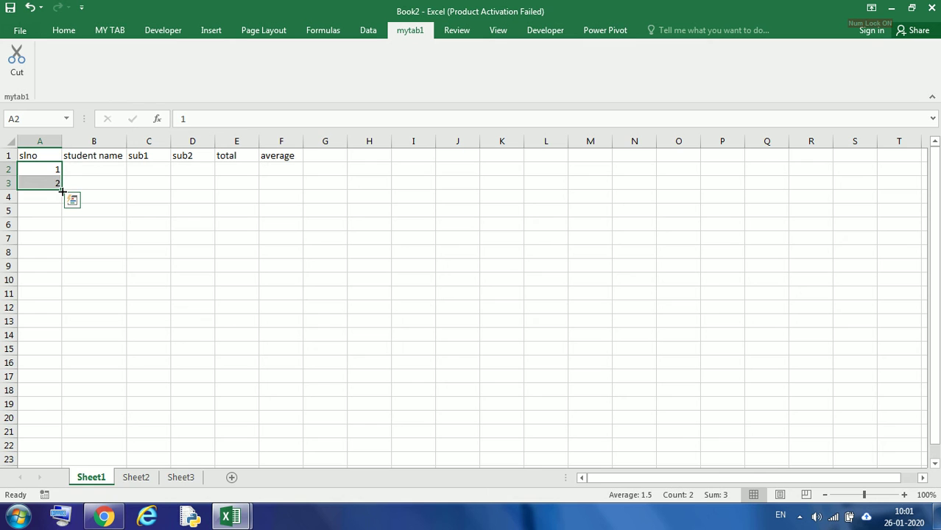
{"action": "left_click_drag", "start_coordinate": [62, 191], "coordinate": [65, 237]}
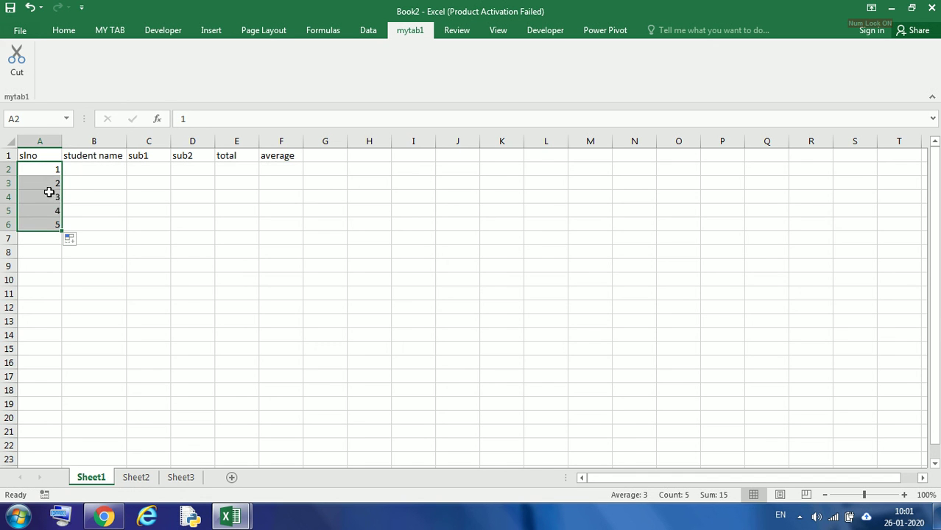
Enter the student names abc, xyz and pqr in cells B2 through B4
{"action": "left_click_drag", "start_coordinate": [38, 167], "coordinate": [47, 225]}
{"action": "left_click", "coordinate": [99, 199]}
{"action": "left_click", "coordinate": [98, 168]}
{"action": "type", "text": "ab"}
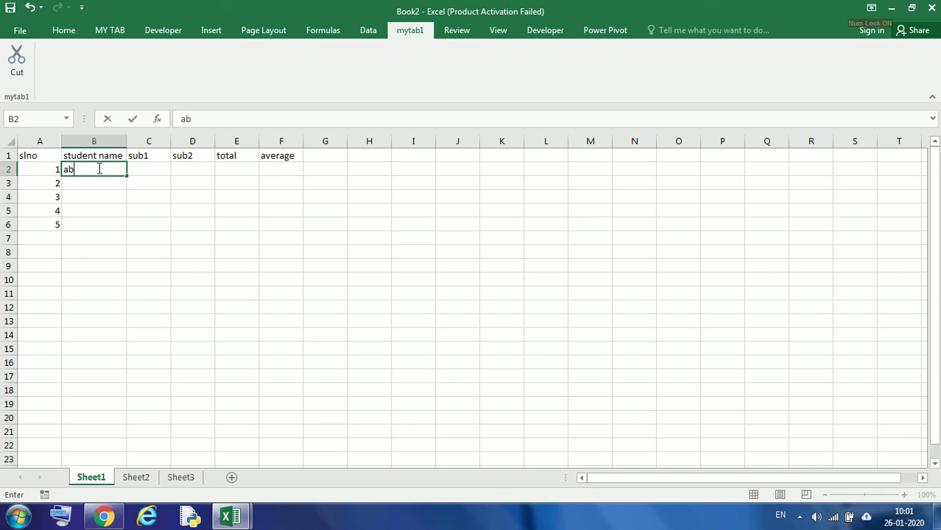
{"action": "type", "text": "c"}
{"action": "key", "text": "Return"}
{"action": "type", "text": "xy"}
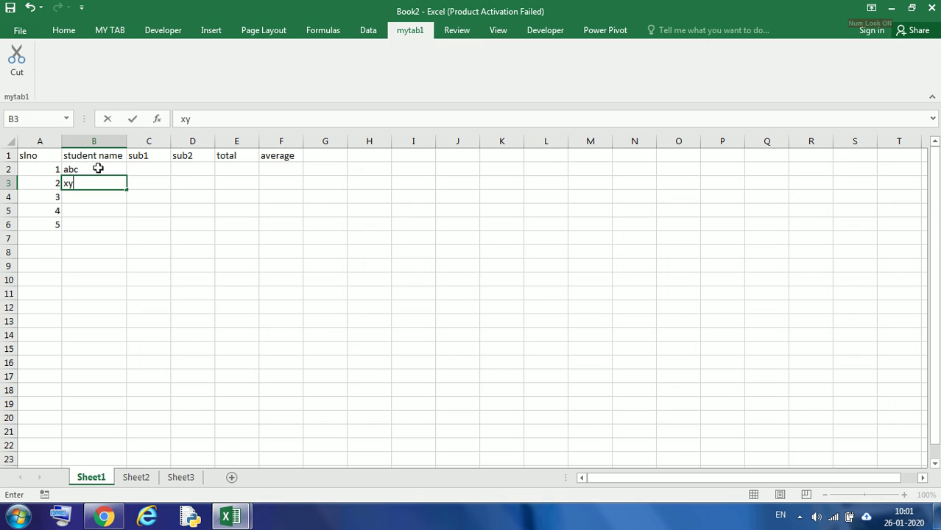
{"action": "type", "text": "z"}
{"action": "key", "text": "Return"}
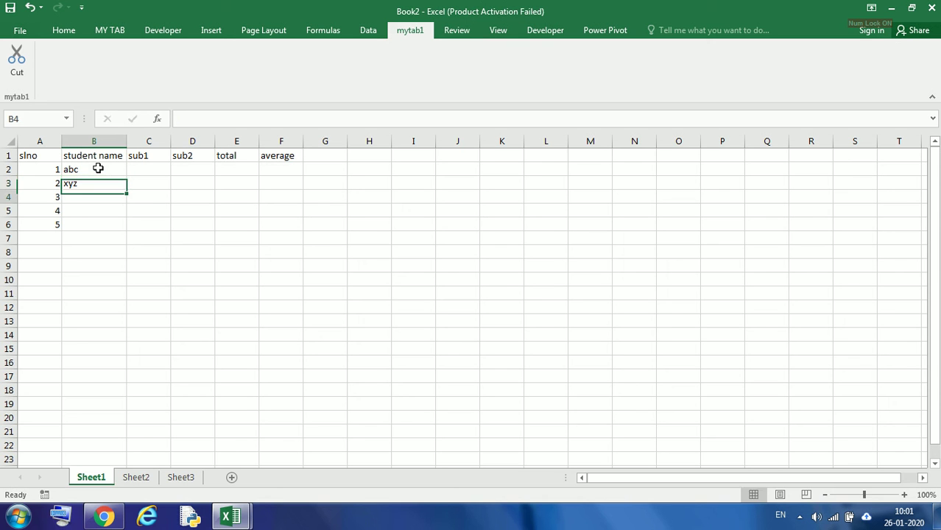
{"action": "type", "text": "p"}
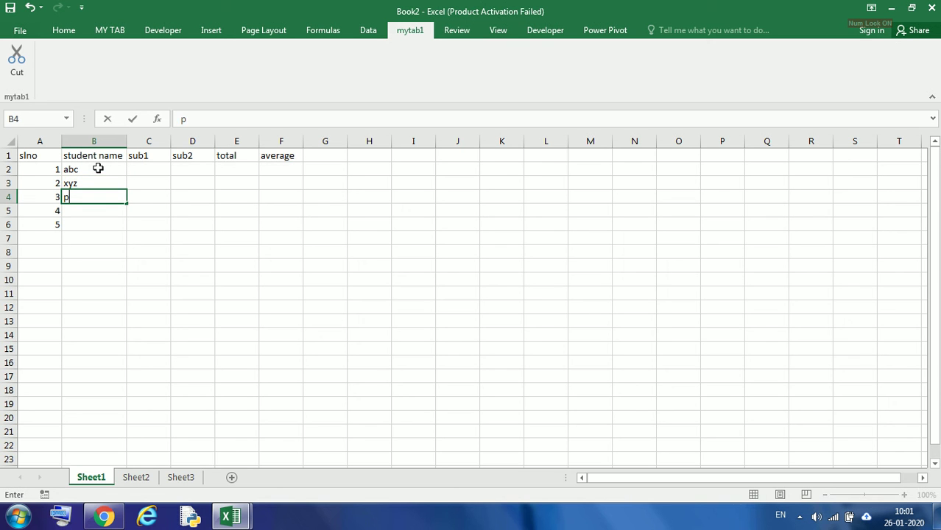
{"action": "type", "text": "qr"}
{"action": "key", "text": "Return"}
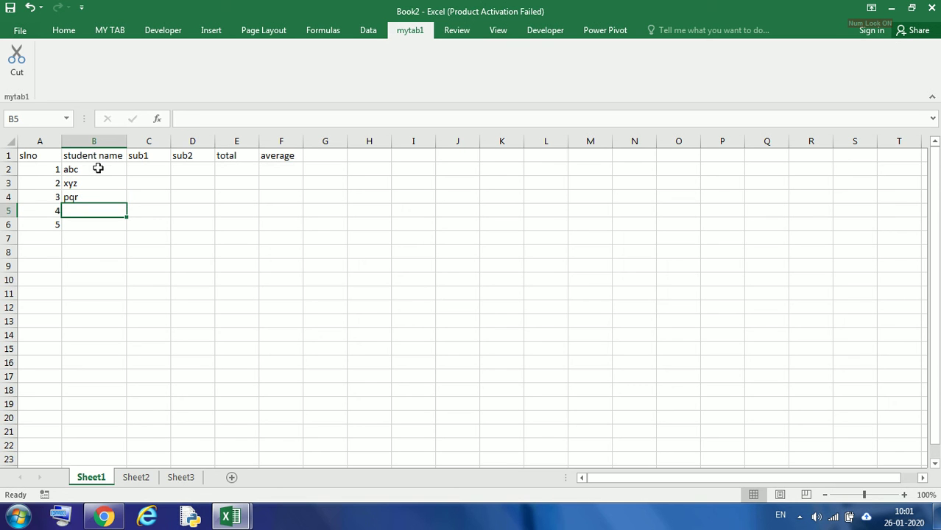
Enter the student names yyy and zzz in cells B5 and B6
{"action": "type", "text": "yyy"}
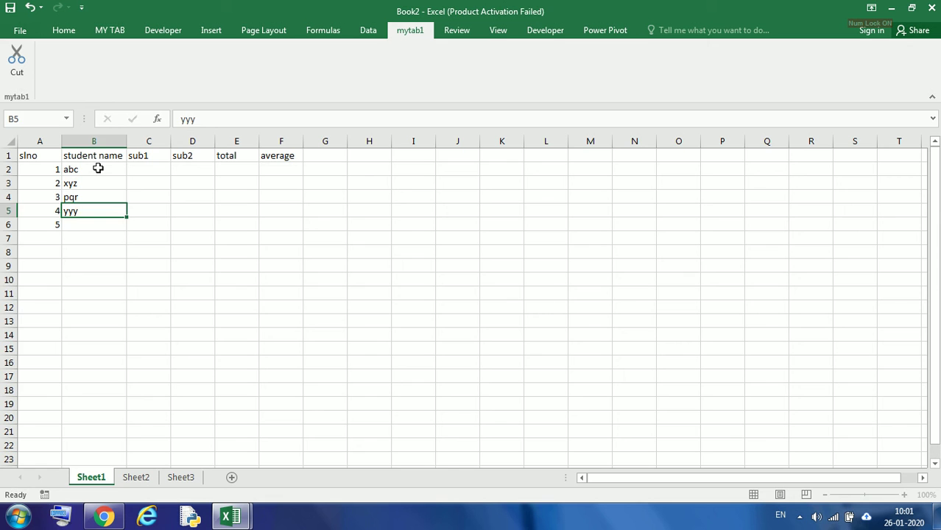
{"action": "key", "text": "Return"}
{"action": "type", "text": "zzz"}
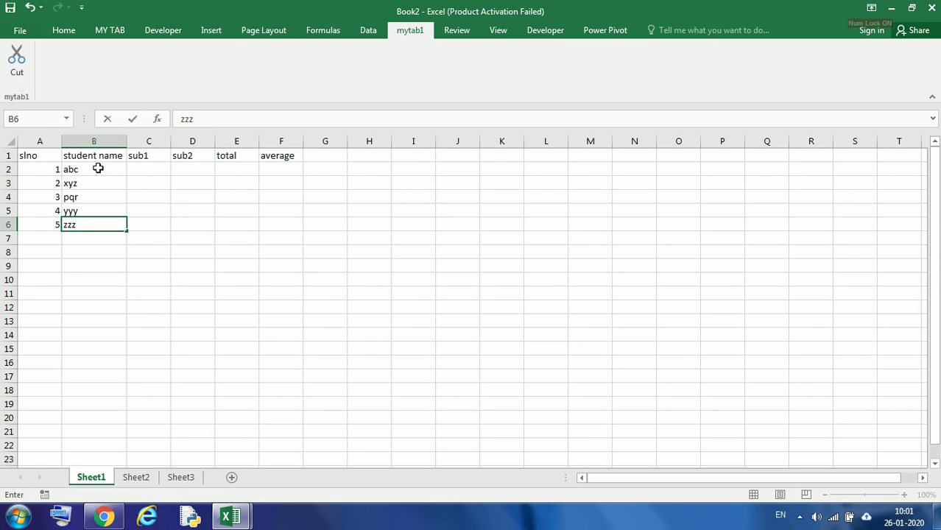
Enter the sub1 marks 90, 80, 70, 90 and 85 in cells C2 through C6
{"action": "left_click", "coordinate": [148, 171]}
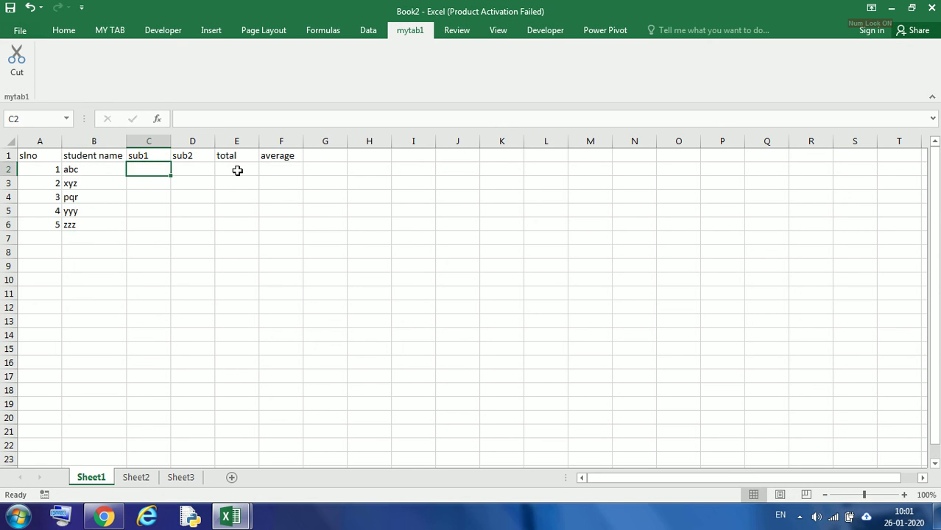
{"action": "type", "text": "90"}
{"action": "key", "text": "Return"}
{"action": "type", "text": "80"}
{"action": "key", "text": "Return"}
{"action": "type", "text": "70"}
{"action": "key", "text": "Return"}
{"action": "type", "text": "90"}
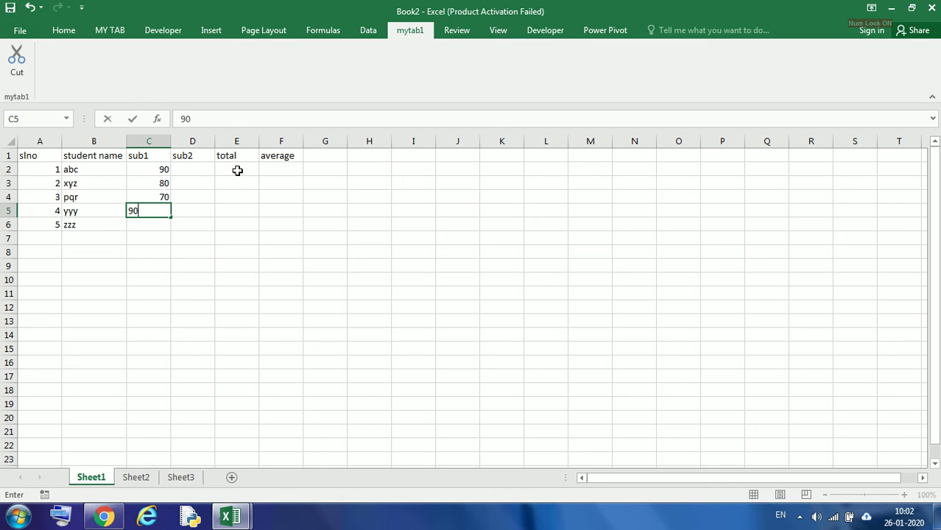
{"action": "key", "text": "Return"}
{"action": "type", "text": "85"}
{"action": "key", "text": "Return"}
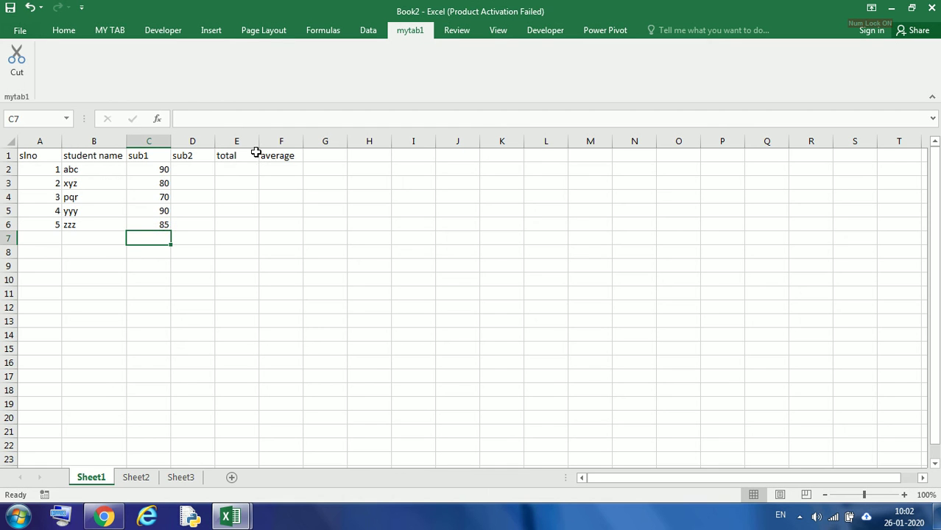
Enter the sub2 marks 85, 75, 74, 96 and 80 in cells D2 through D6
{"action": "left_click", "coordinate": [204, 168]}
{"action": "type", "text": "85"}
{"action": "key", "text": "Return"}
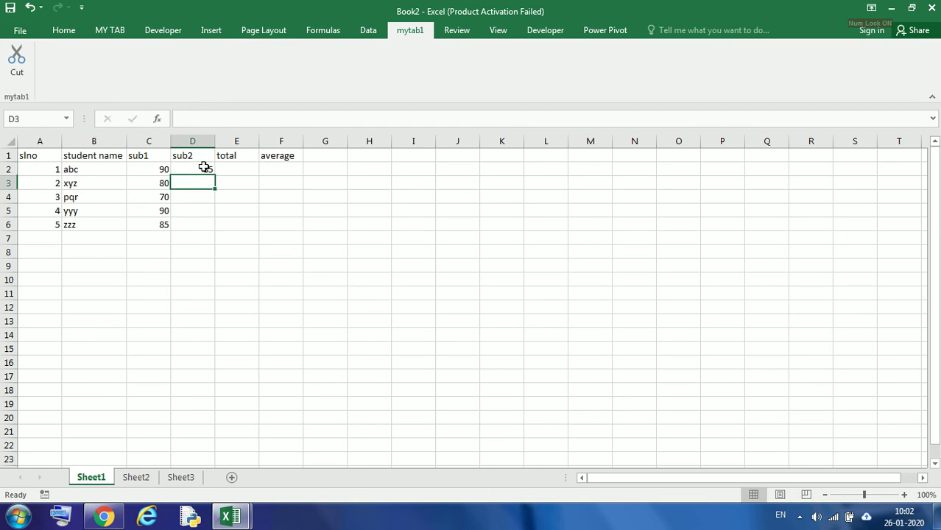
{"action": "type", "text": "75"}
{"action": "key", "text": "Return"}
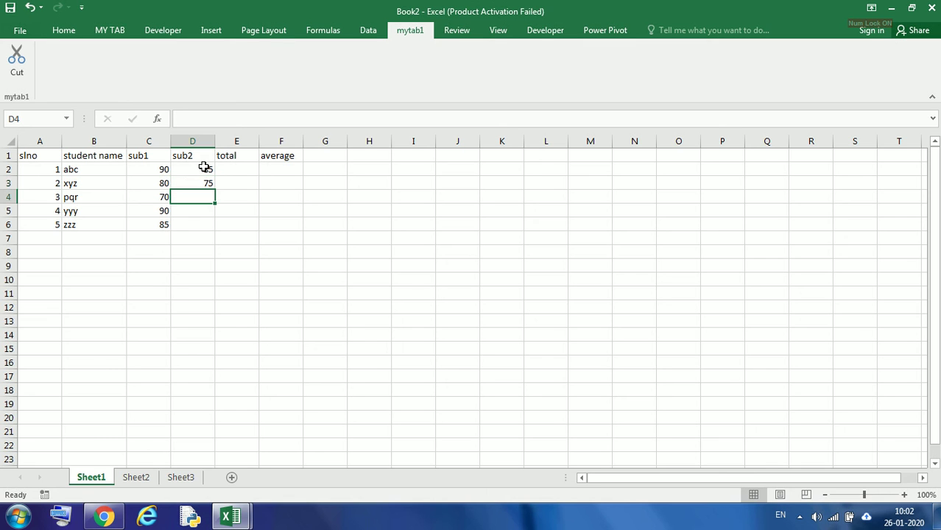
{"action": "type", "text": "74"}
{"action": "key", "text": "Return"}
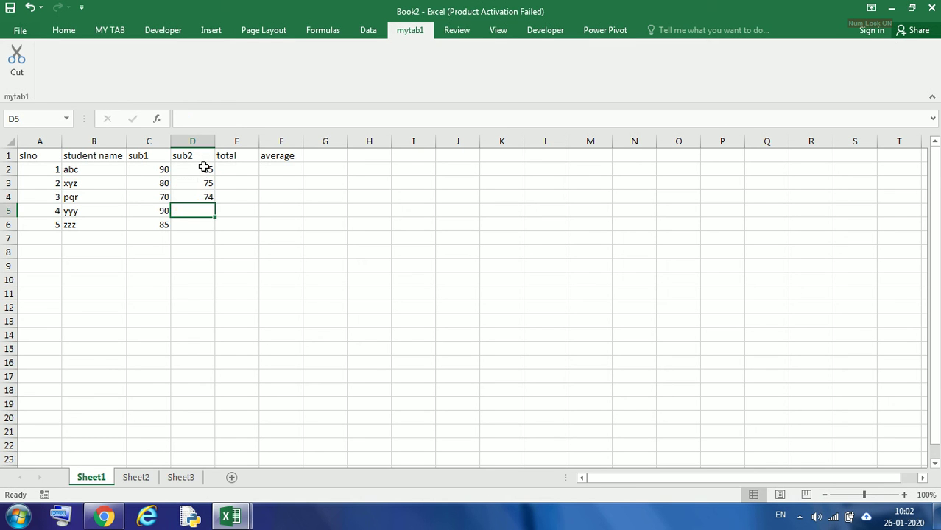
{"action": "type", "text": "96"}
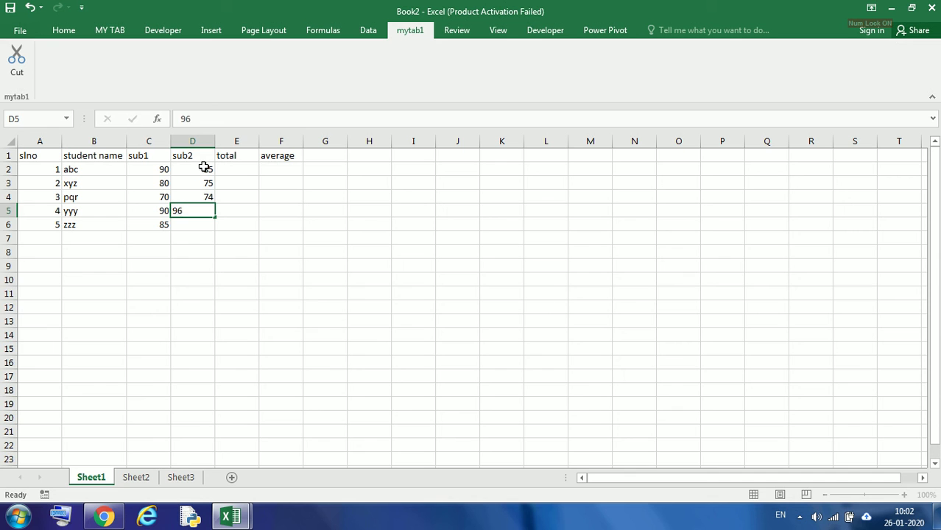
{"action": "key", "text": "Return"}
{"action": "type", "text": "80"}
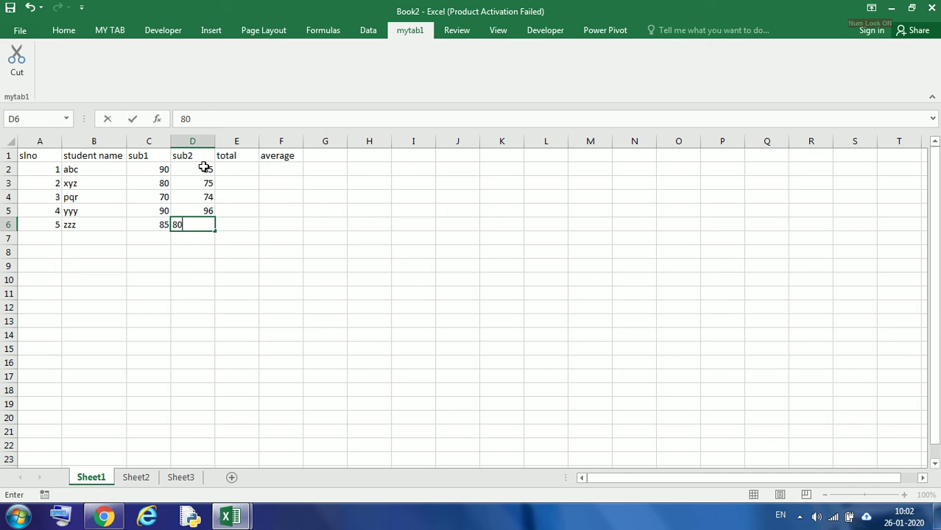
{"action": "left_click", "coordinate": [272, 233]}
{"action": "left_click_drag", "start_coordinate": [162, 171], "coordinate": [207, 225]}
{"action": "left_click", "coordinate": [229, 256]}
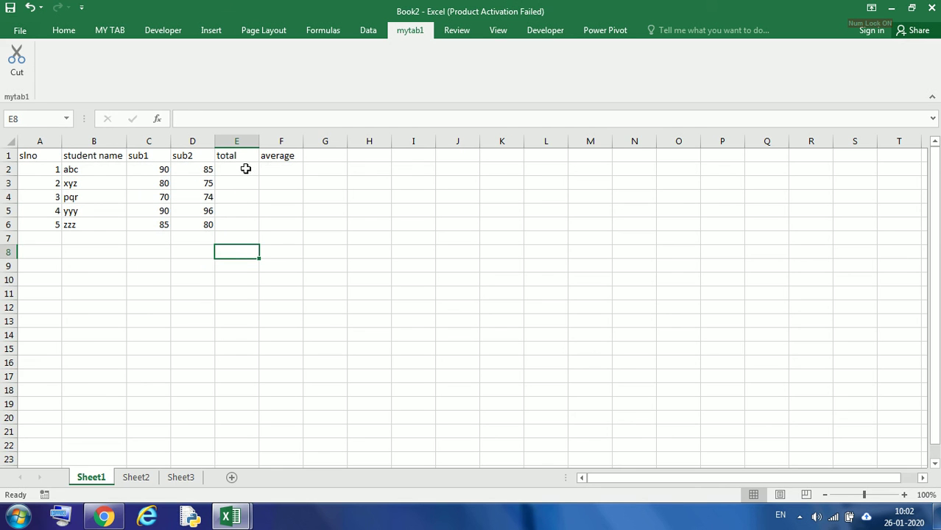
Enter the formula =C2+D2 in E2 to total the first student's marks
{"action": "left_click", "coordinate": [248, 168]}
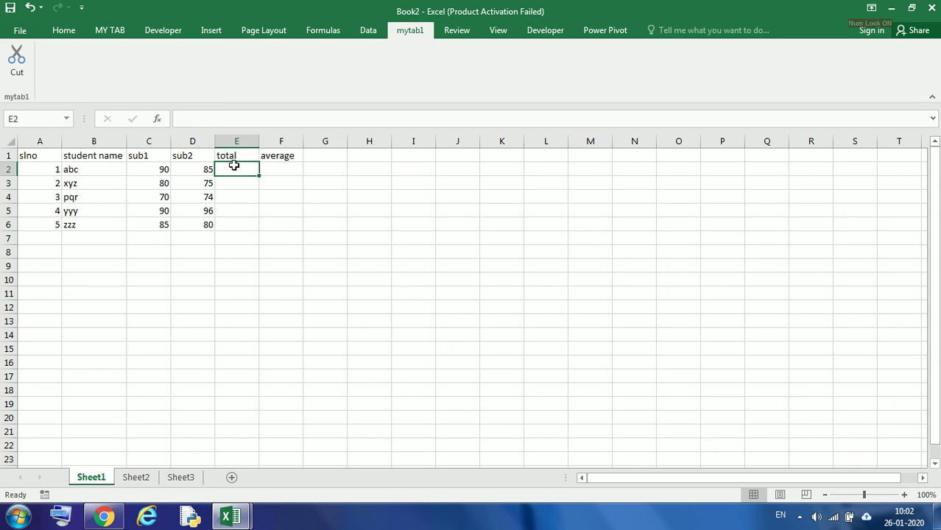
{"action": "left_click", "coordinate": [213, 119]}
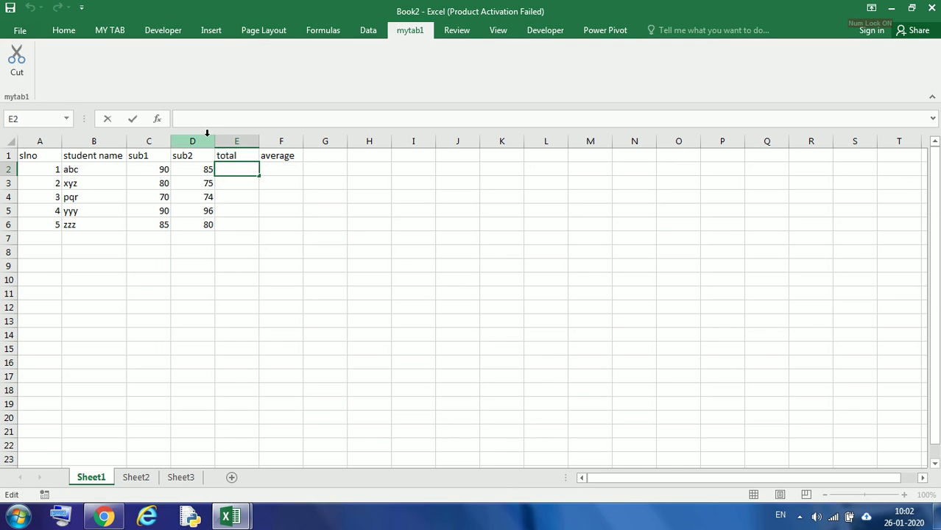
{"action": "type", "text": "="}
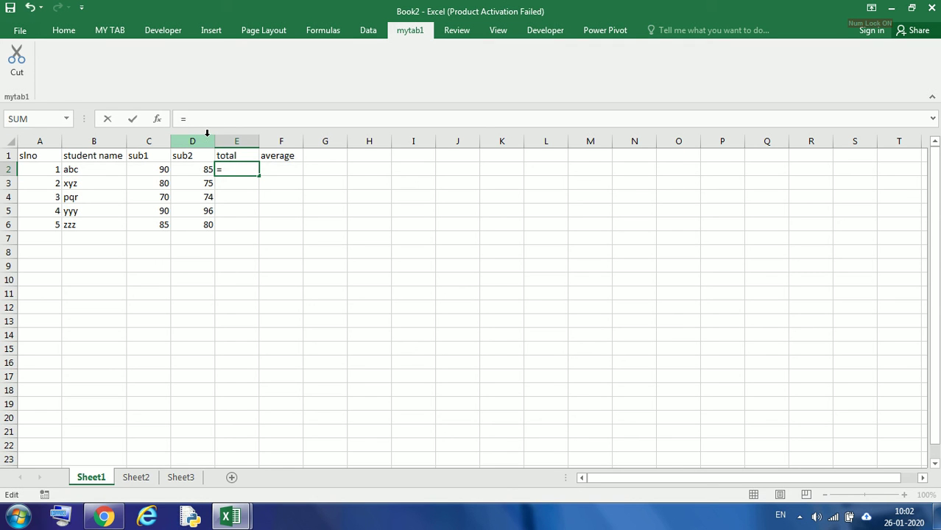
{"action": "left_click", "coordinate": [156, 170]}
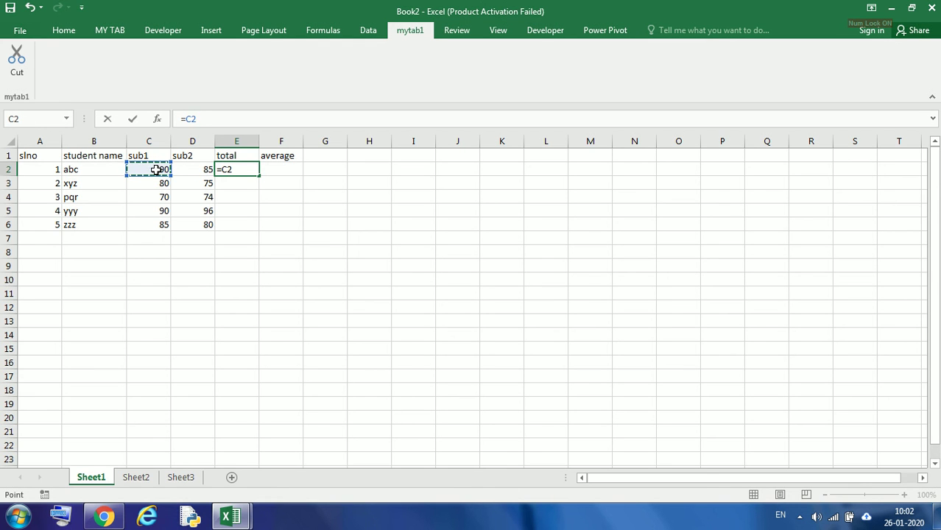
{"action": "type", "text": "+"}
{"action": "type", "text": "d2"}
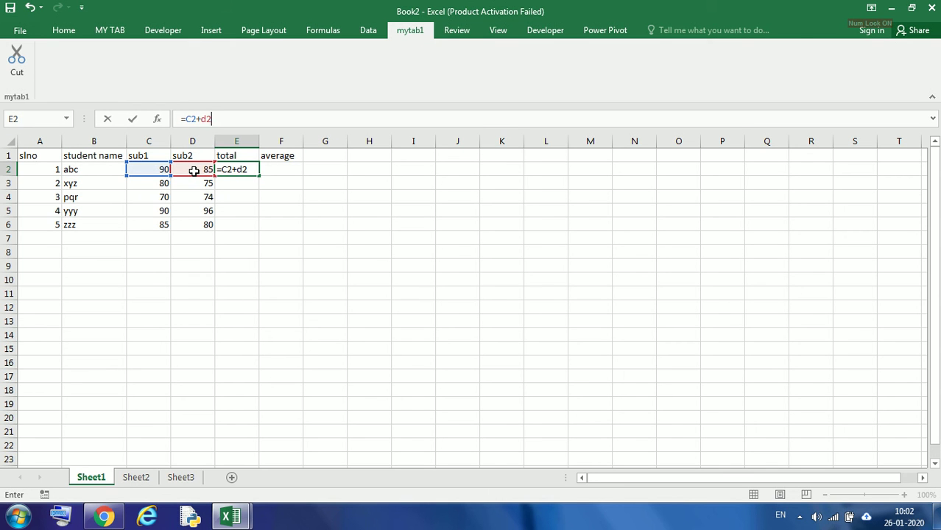
{"action": "key", "text": "Return"}
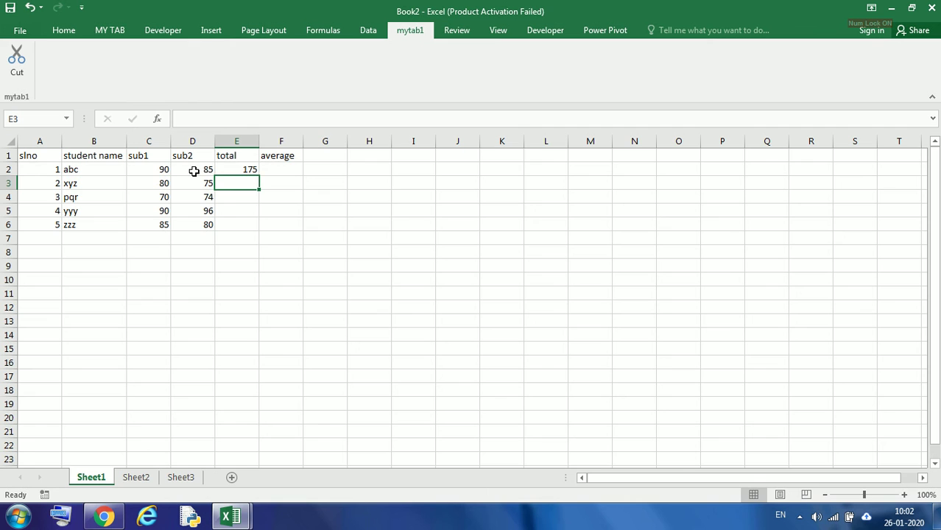
Enter the formula =E2/2 in F2 to compute the first student's average
{"action": "left_click", "coordinate": [253, 171]}
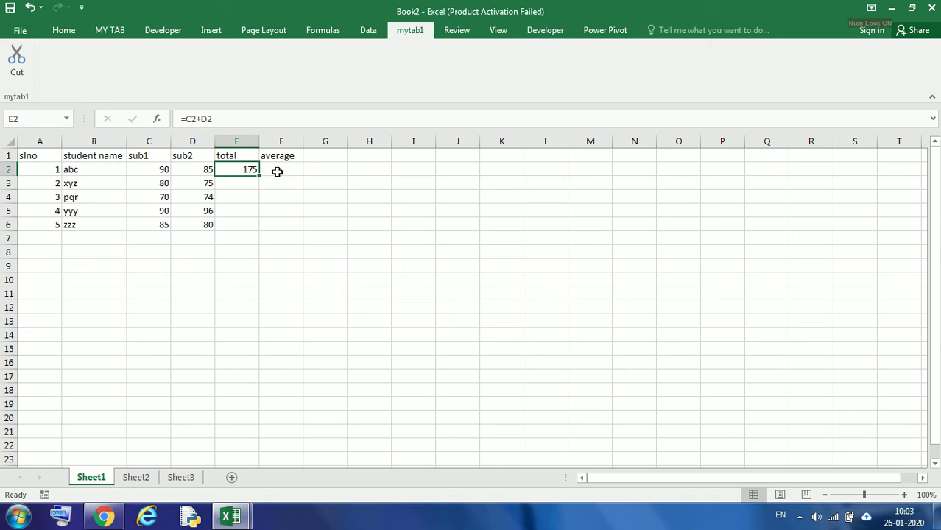
{"action": "left_click", "coordinate": [278, 172]}
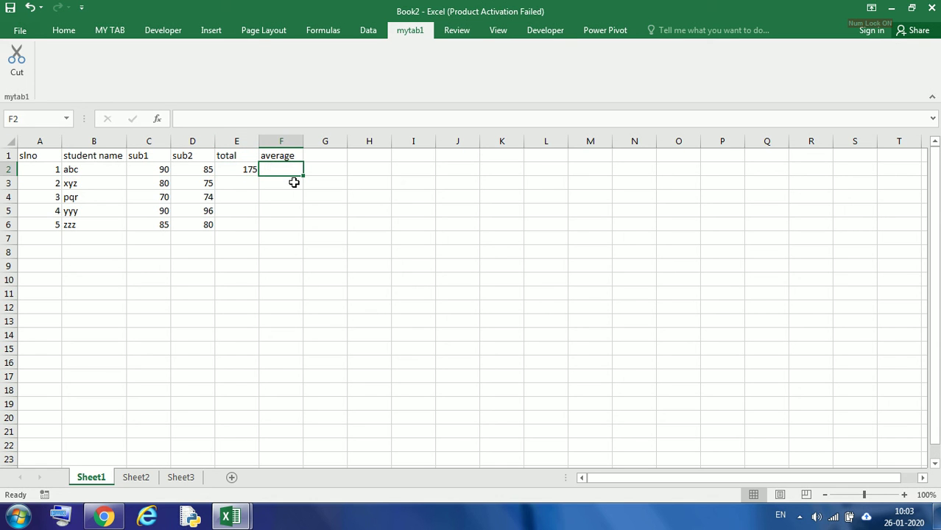
{"action": "type", "text": "="}
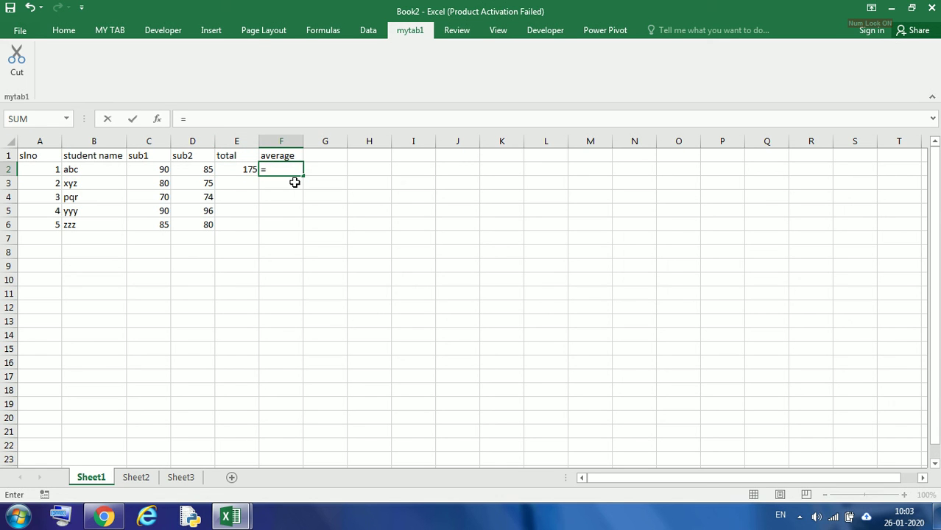
{"action": "left_click", "coordinate": [243, 172]}
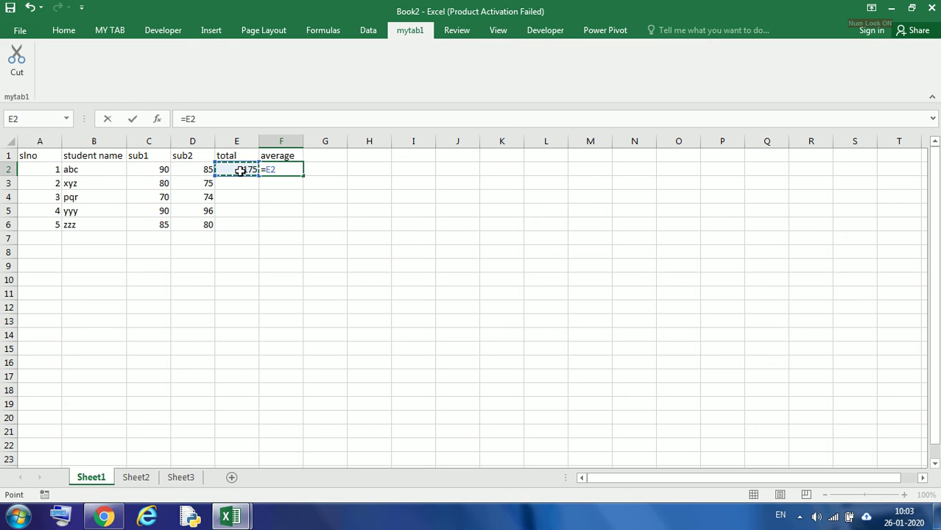
{"action": "type", "text": "/5"}
{"action": "key", "text": "BackSpace"}
{"action": "type", "text": "2"}
{"action": "key", "text": "Return"}
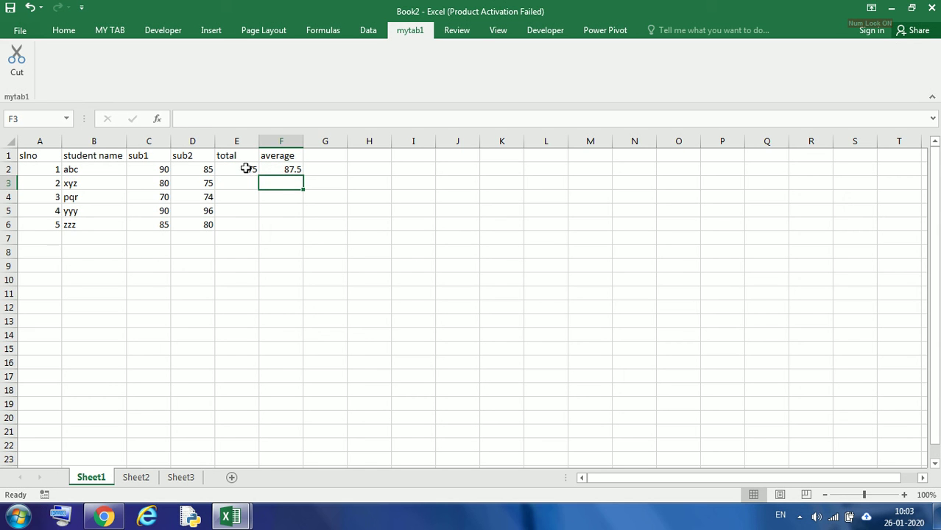
Fill the total and average formulas from E2:F2 down to row 6
{"action": "left_click_drag", "start_coordinate": [243, 169], "coordinate": [271, 169]}
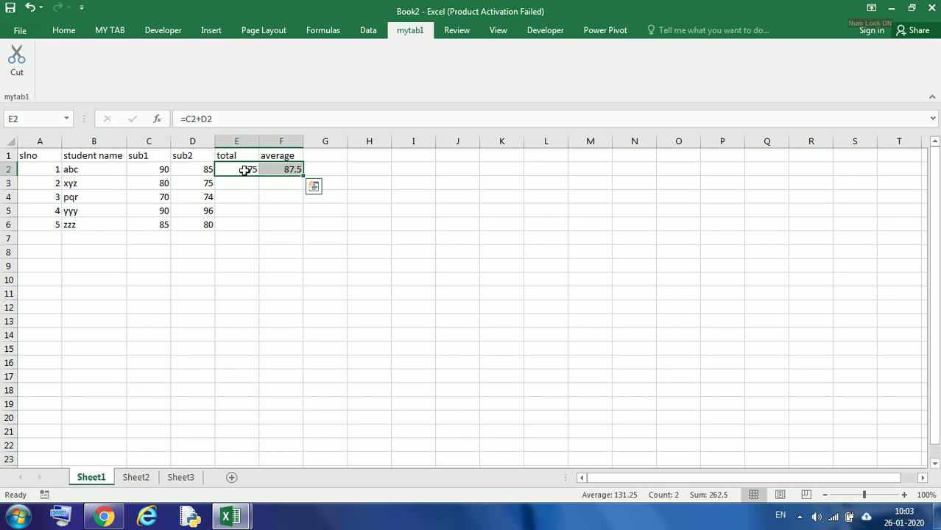
{"action": "left_click_drag", "start_coordinate": [246, 166], "coordinate": [290, 175]}
{"action": "left_click_drag", "start_coordinate": [248, 168], "coordinate": [274, 167]}
{"action": "left_click_drag", "start_coordinate": [303, 175], "coordinate": [303, 175]}
{"action": "left_click_drag", "start_coordinate": [303, 174], "coordinate": [303, 174]}
{"action": "left_click_drag", "start_coordinate": [304, 175], "coordinate": [304, 175]}
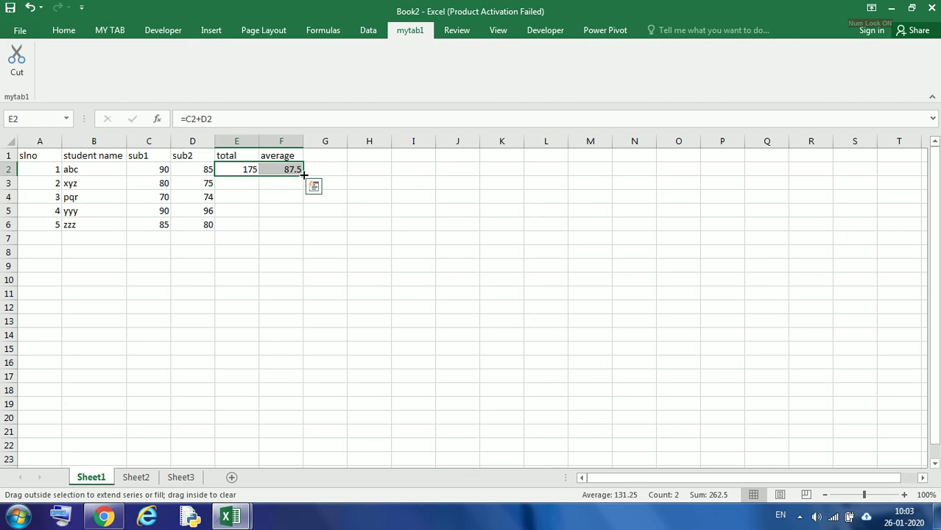
{"action": "left_click_drag", "start_coordinate": [304, 175], "coordinate": [308, 236]}
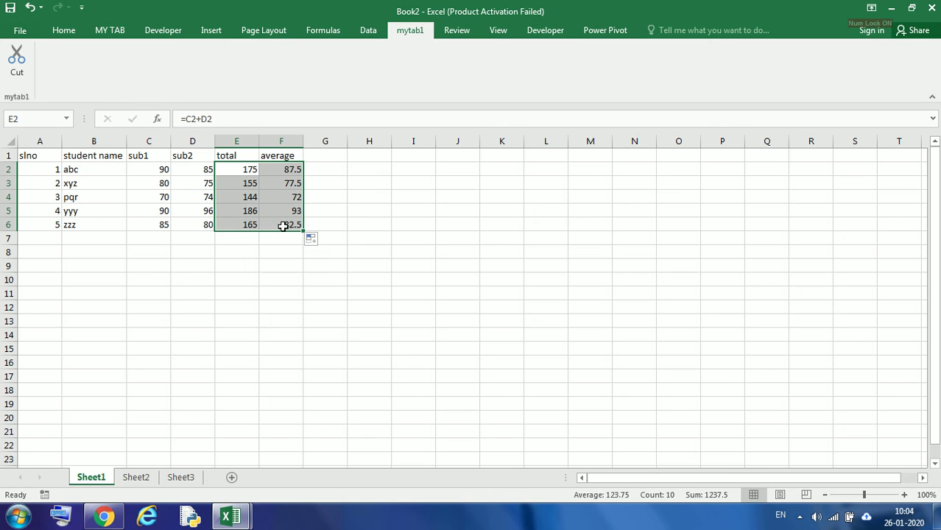
Inspect the formulas in the total and average cells for each student row
{"action": "left_click", "coordinate": [283, 223]}
{"action": "left_click", "coordinate": [244, 223]}
{"action": "left_click", "coordinate": [246, 210]}
{"action": "left_click", "coordinate": [245, 196]}
{"action": "left_click", "coordinate": [248, 184]}
{"action": "left_click", "coordinate": [250, 168]}
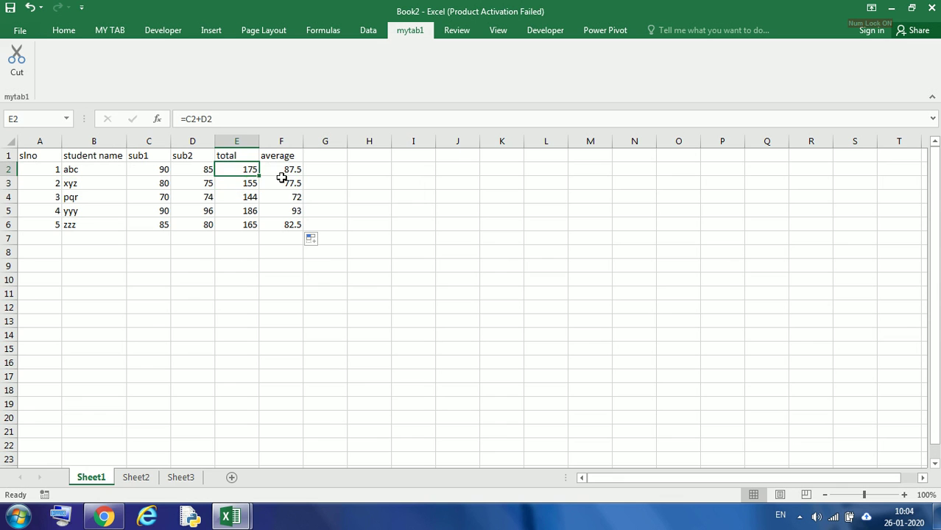
{"action": "left_click", "coordinate": [293, 182]}
{"action": "left_click", "coordinate": [293, 224]}
{"action": "left_click", "coordinate": [291, 210]}
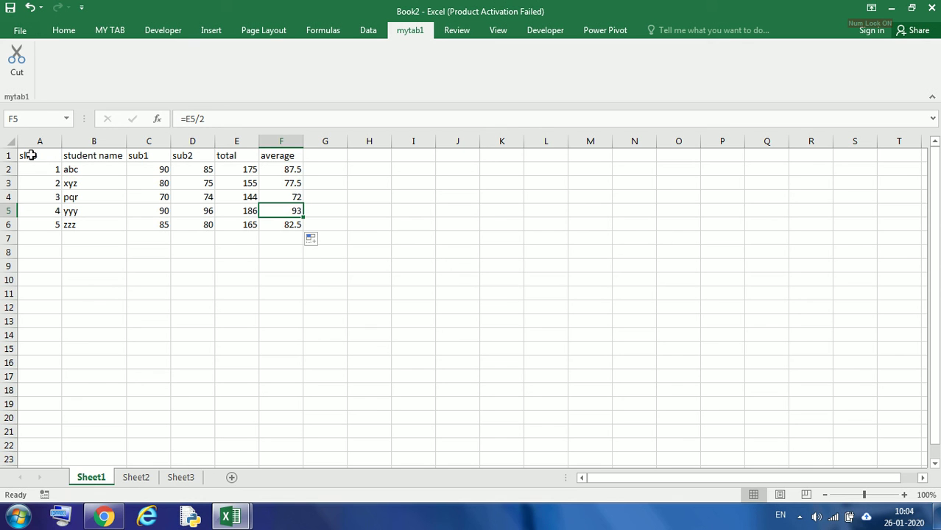
Apply all borders to the table A1:F6 and center its contents
{"action": "left_click_drag", "start_coordinate": [29, 155], "coordinate": [300, 227]}
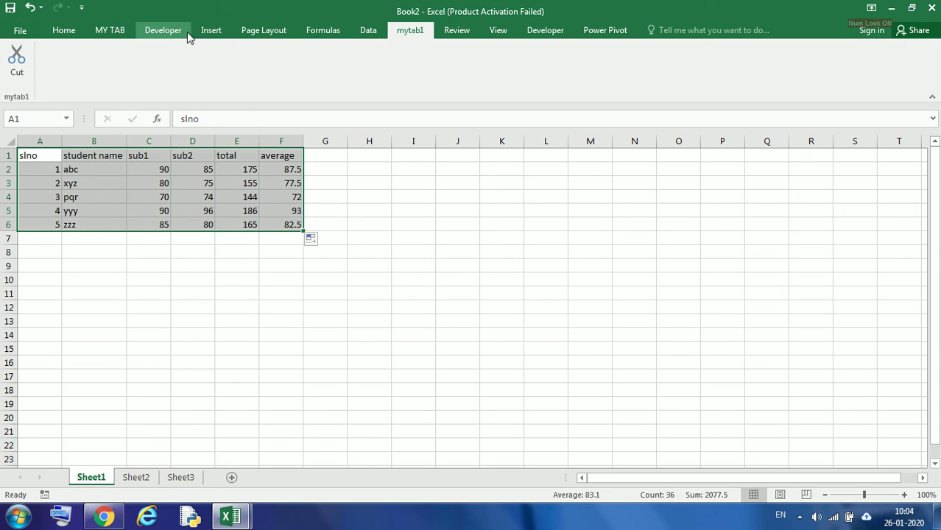
{"action": "left_click", "coordinate": [64, 33]}
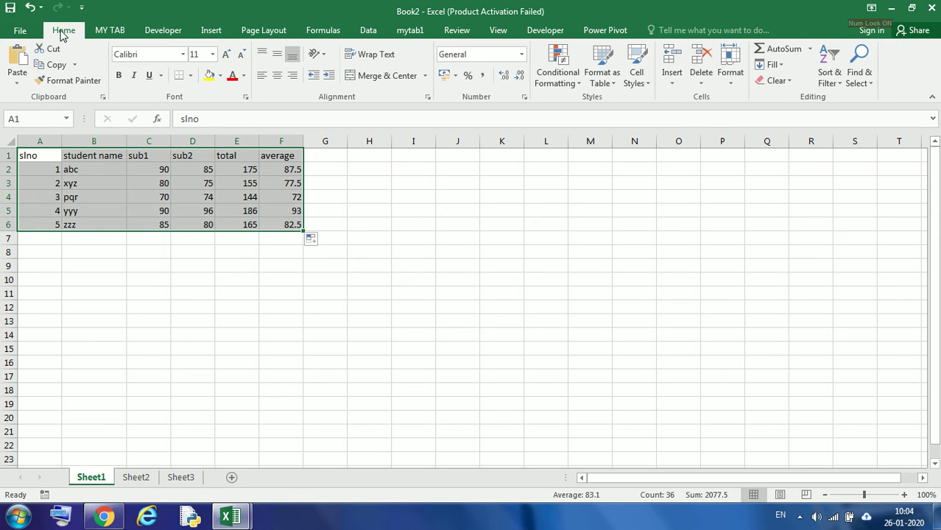
{"action": "left_click", "coordinate": [189, 76]}
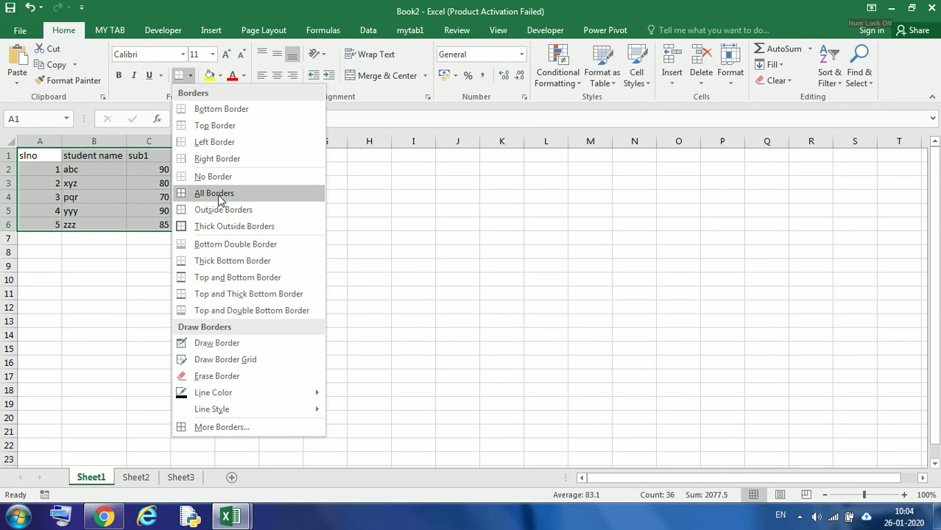
{"action": "left_click", "coordinate": [218, 195]}
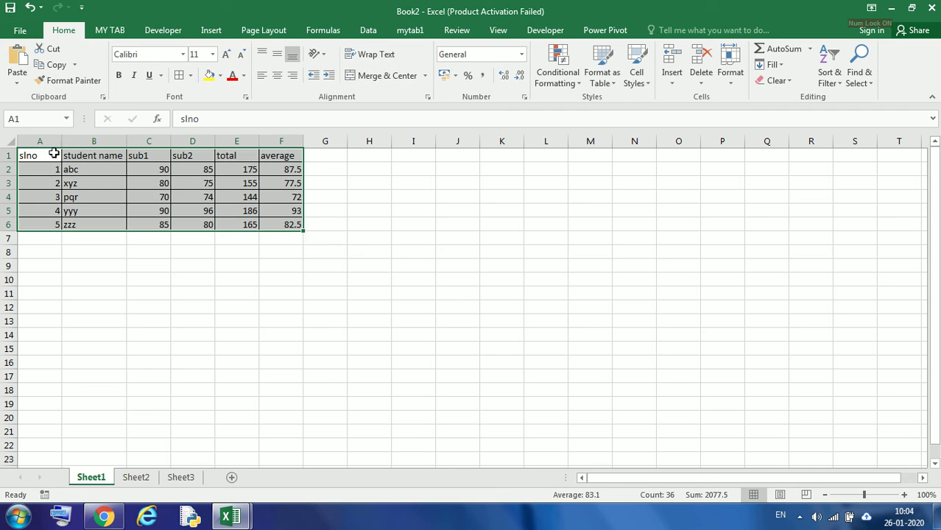
{"action": "left_click", "coordinate": [276, 80]}
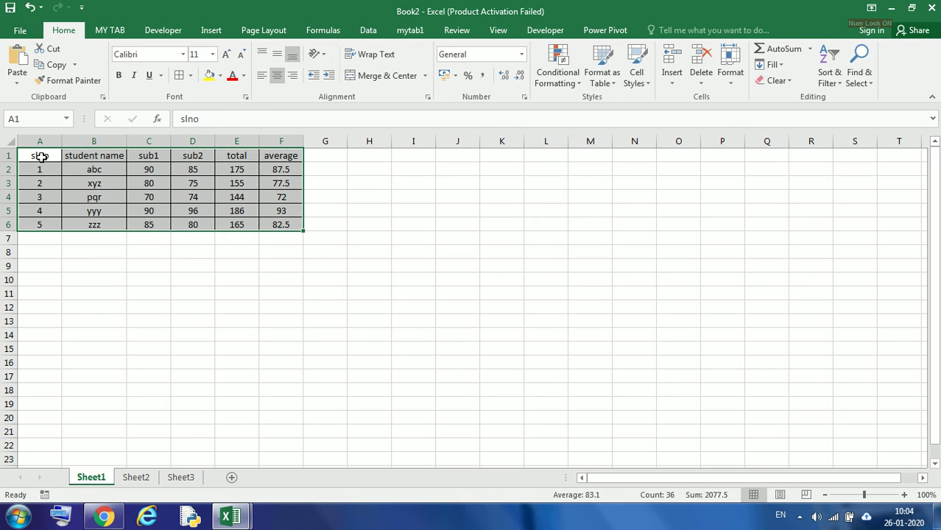
Make the header row A1:F1 bold
{"action": "left_click_drag", "start_coordinate": [40, 155], "coordinate": [299, 155]}
{"action": "left_click", "coordinate": [118, 75]}
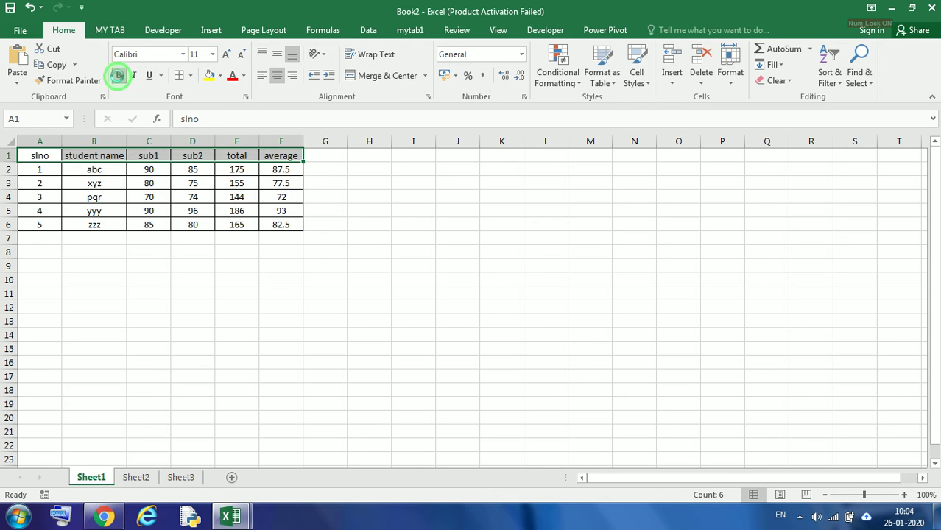
{"action": "left_click", "coordinate": [161, 205]}
Fill the header row A1:F1 with a light gray theme shade of white
{"action": "left_click_drag", "start_coordinate": [30, 157], "coordinate": [286, 159]}
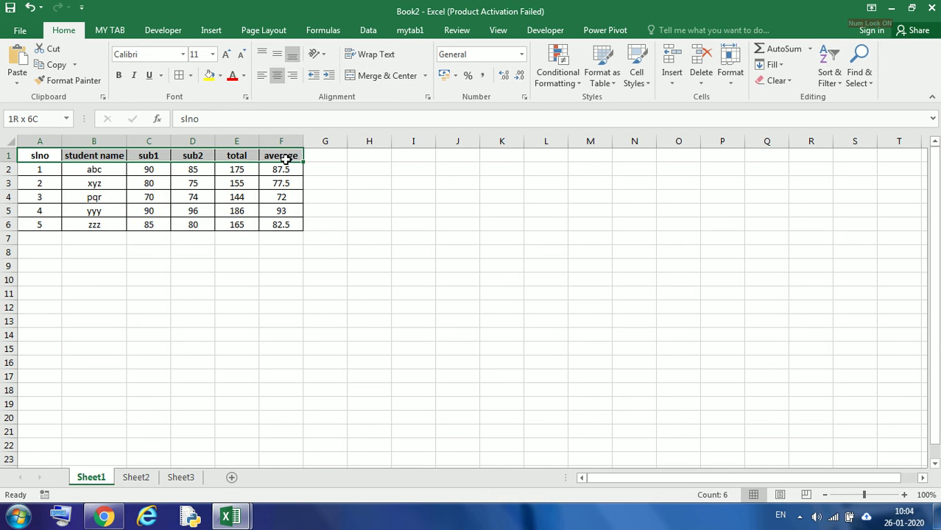
{"action": "left_click", "coordinate": [220, 76]}
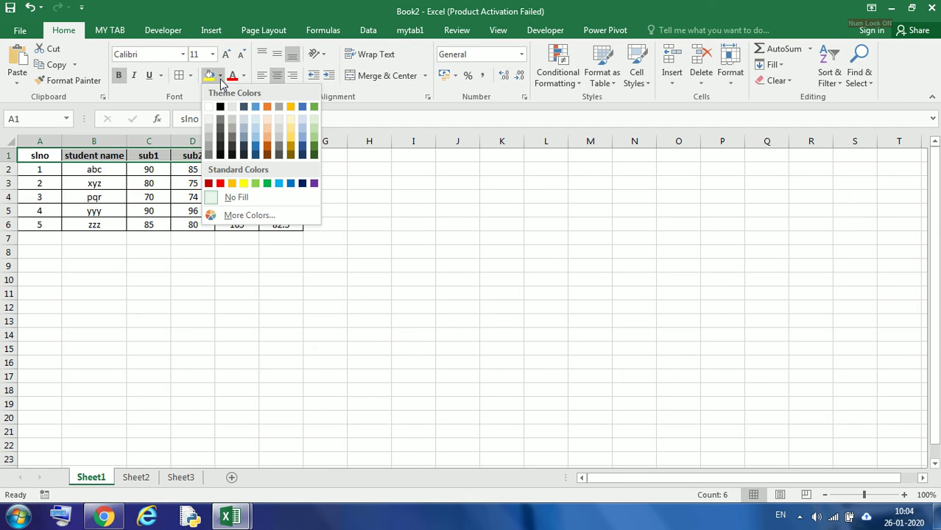
{"action": "left_click", "coordinate": [211, 126]}
{"action": "left_click", "coordinate": [148, 210]}
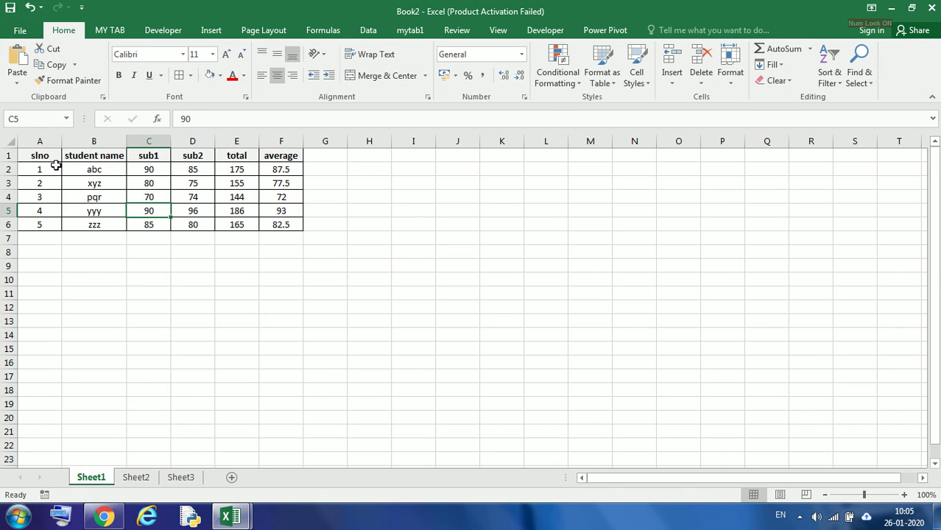
Fill the data rows A2:F6 with a light green theme colour
{"action": "left_click_drag", "start_coordinate": [40, 176], "coordinate": [280, 225]}
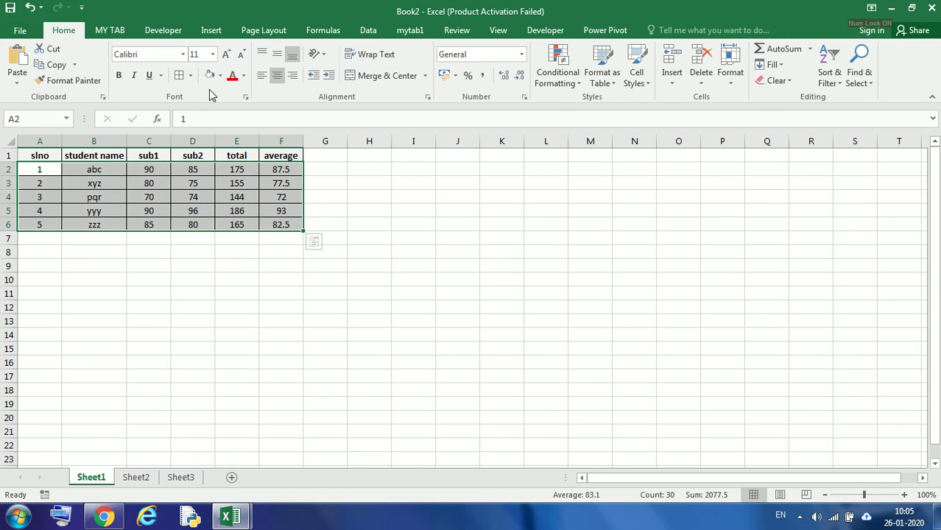
{"action": "left_click", "coordinate": [219, 75]}
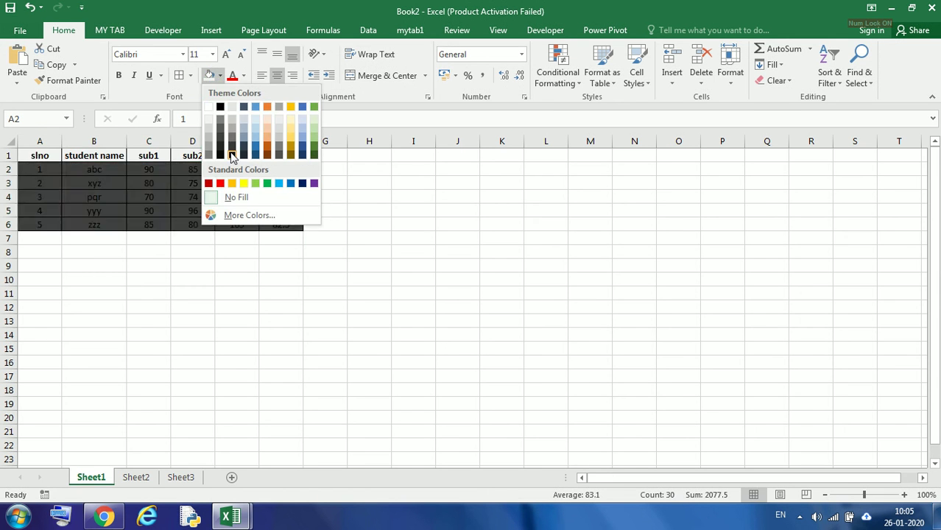
{"action": "left_click", "coordinate": [313, 130]}
{"action": "left_click", "coordinate": [387, 263]}
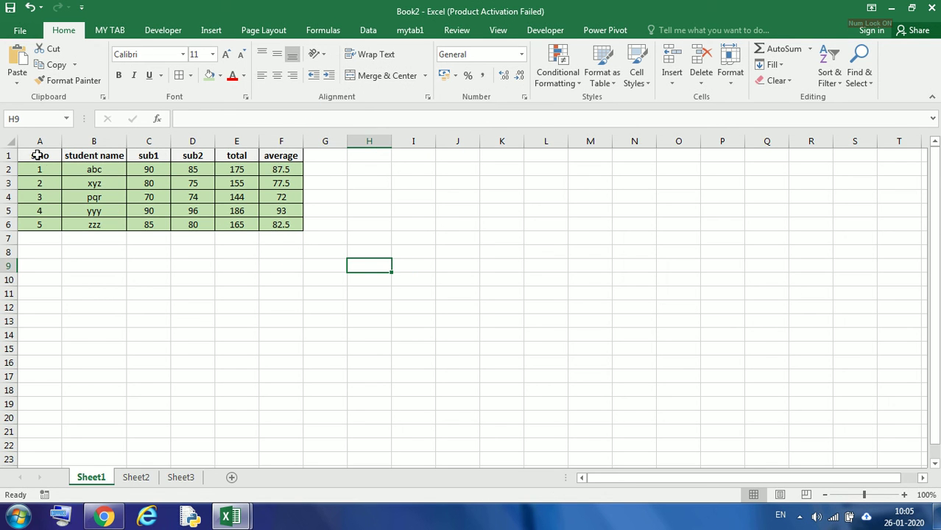
Insert three blank rows above the table's header row
{"action": "left_click", "coordinate": [5, 155]}
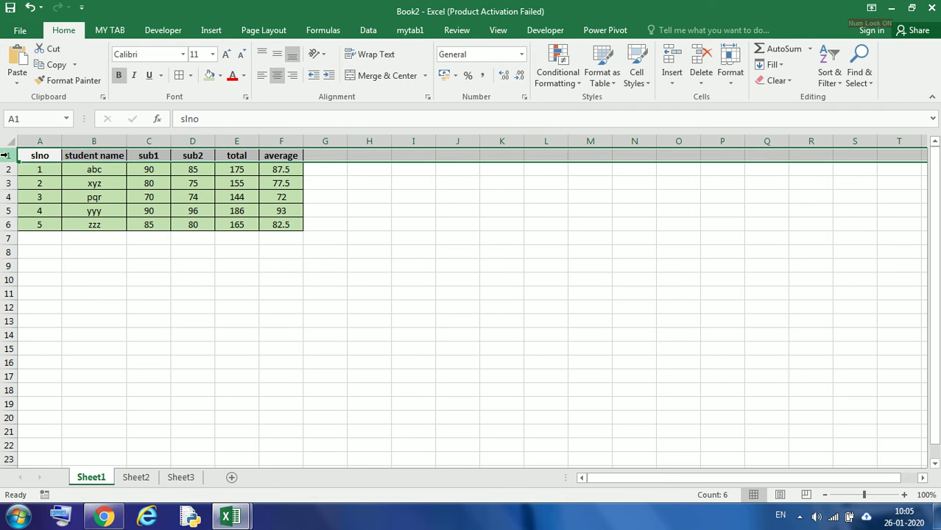
{"action": "right_click", "coordinate": [5, 158]}
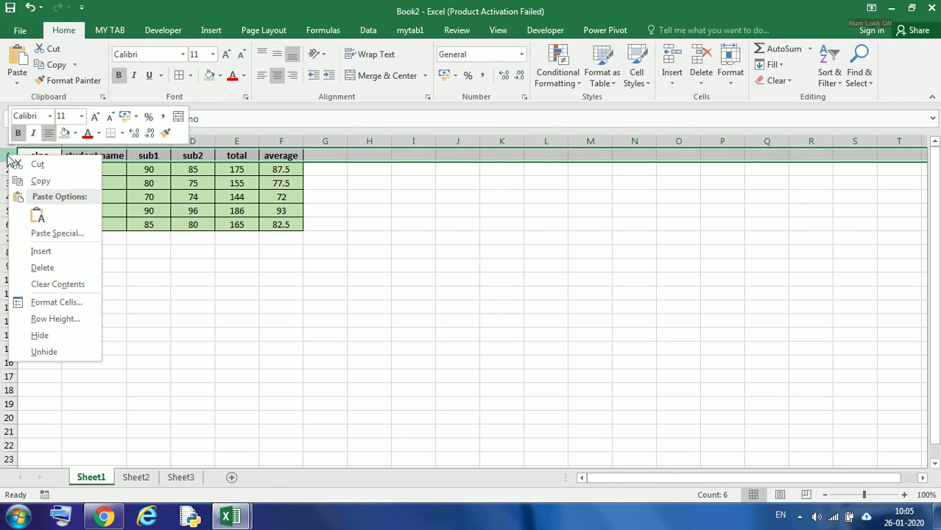
{"action": "left_click", "coordinate": [41, 251]}
{"action": "left_click", "coordinate": [168, 252]}
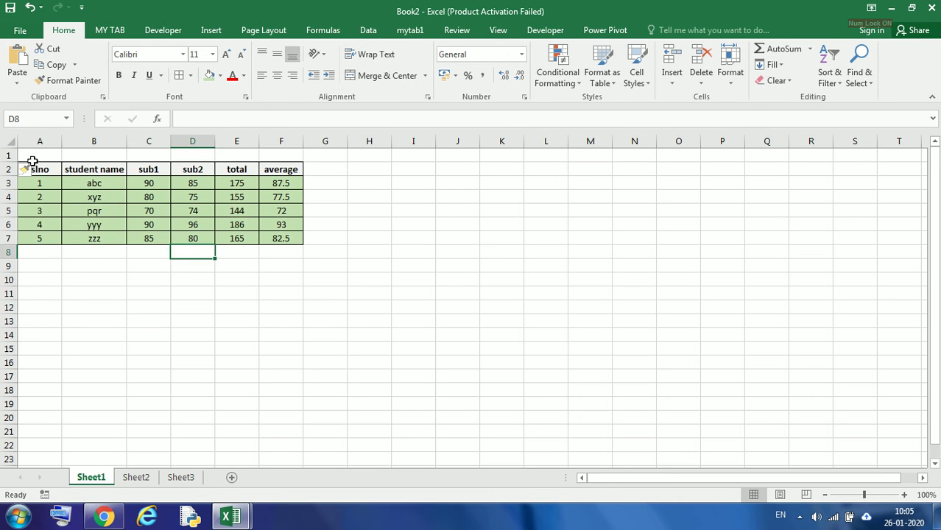
{"action": "right_click", "coordinate": [7, 156]}
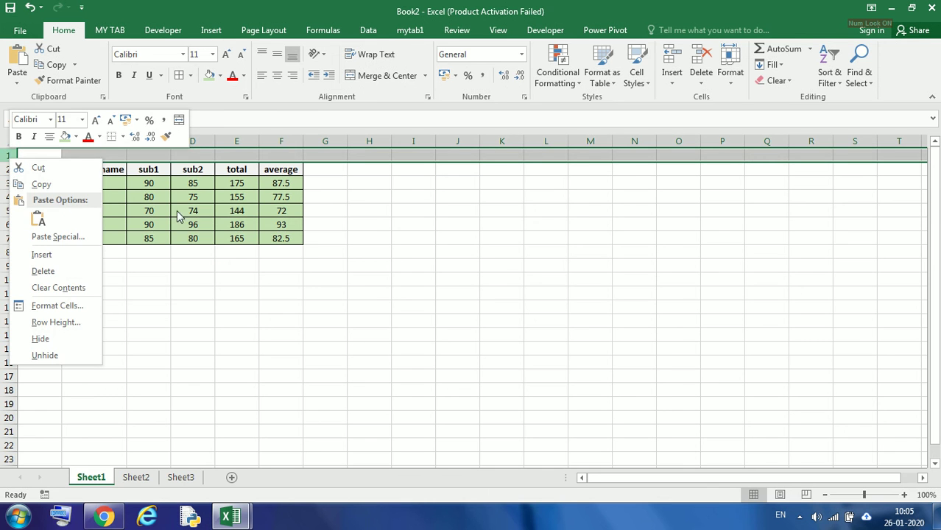
{"action": "left_click", "coordinate": [226, 277]}
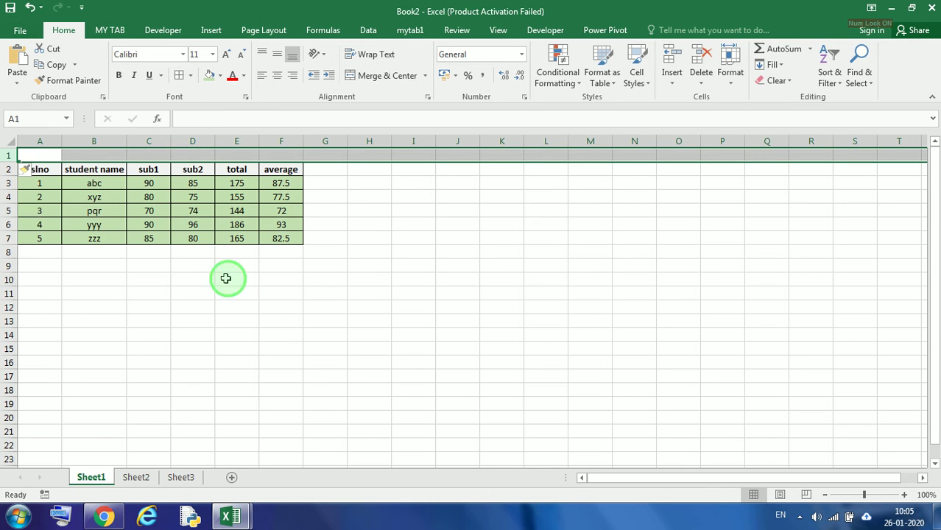
{"action": "right_click", "coordinate": [7, 156]}
{"action": "left_click", "coordinate": [43, 250]}
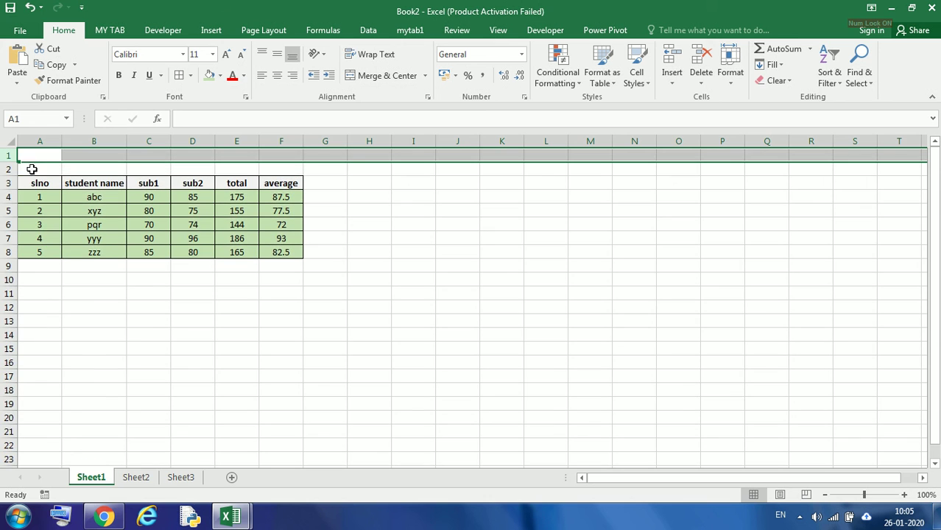
{"action": "left_click", "coordinate": [517, 244]}
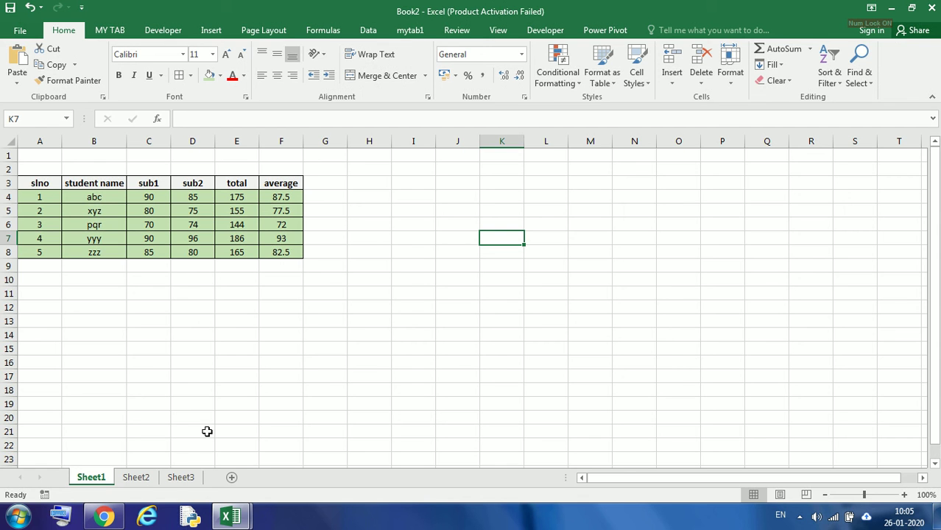
{"action": "left_click", "coordinate": [6, 157]}
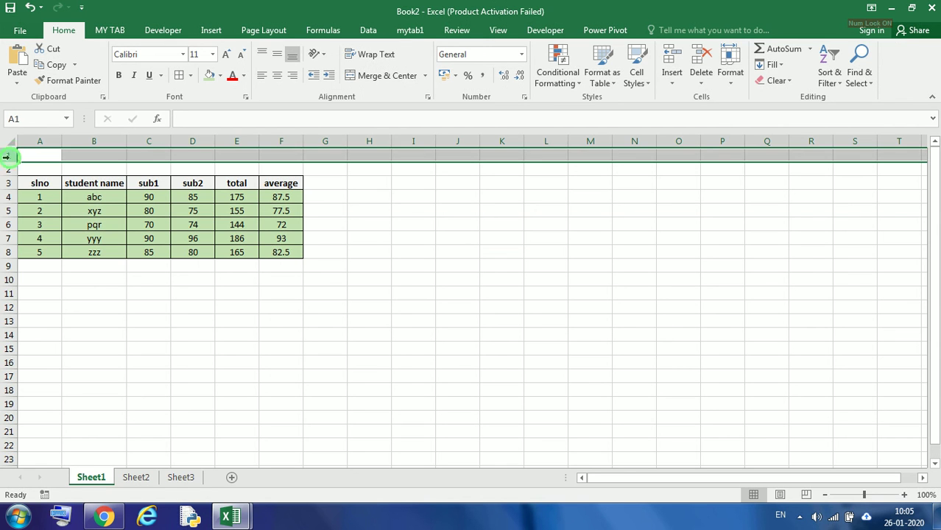
{"action": "key", "text": "ctrl+shift+plus"}
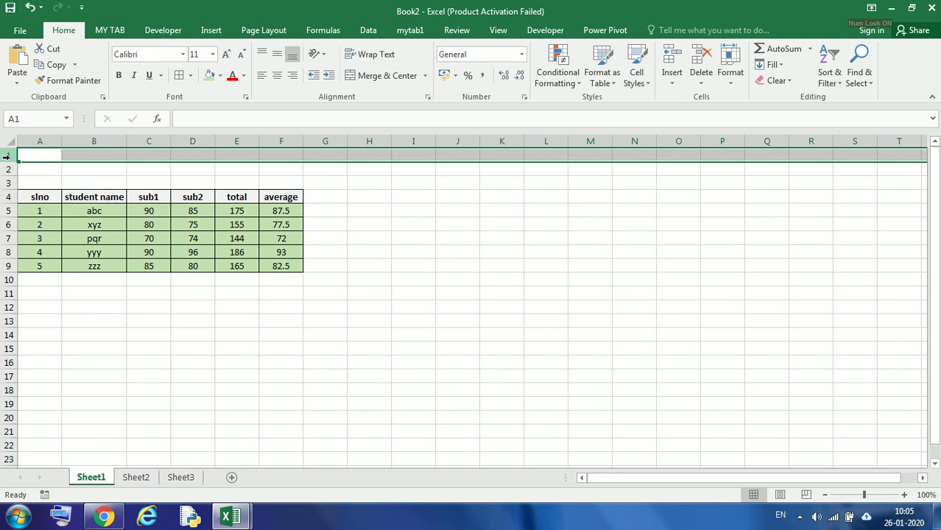
Merge and center A2:F2 and enter the title student information in it
{"action": "left_click", "coordinate": [77, 167]}
{"action": "left_click_drag", "start_coordinate": [31, 171], "coordinate": [284, 165]}
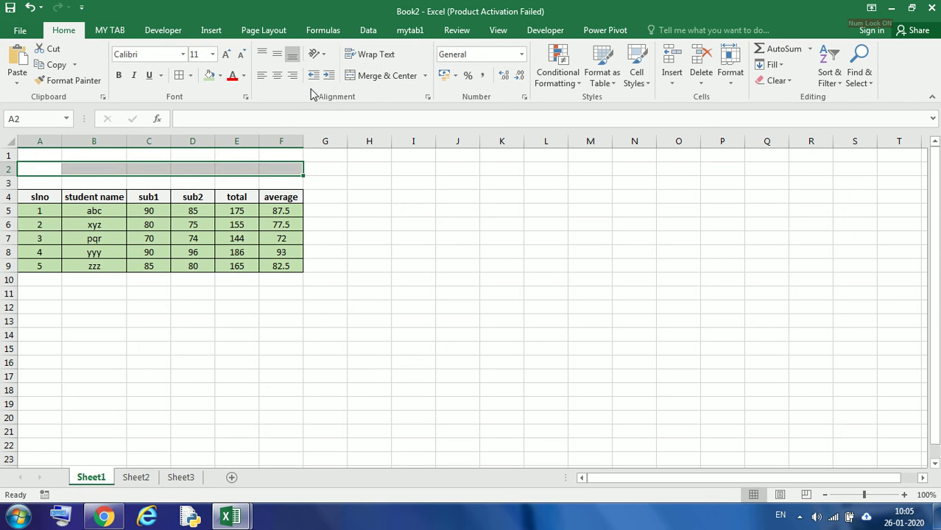
{"action": "left_click", "coordinate": [376, 76]}
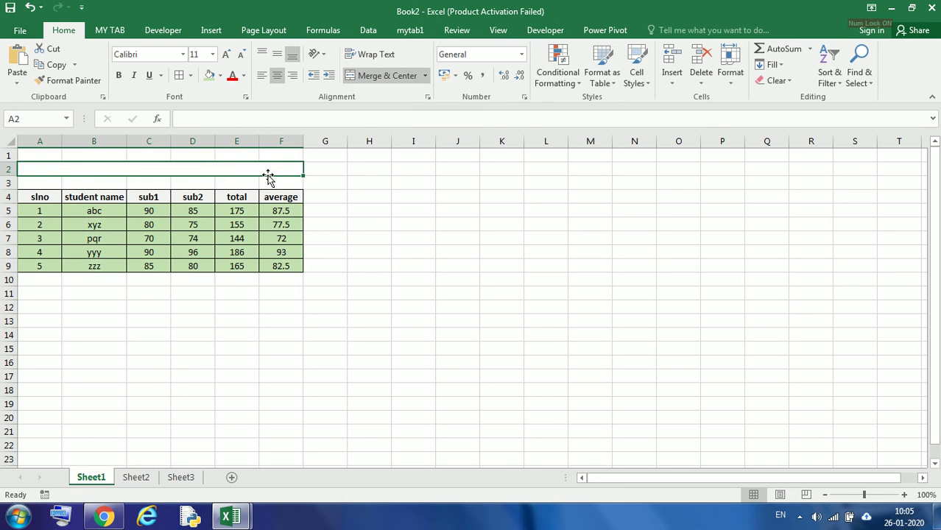
{"action": "type", "text": "st"}
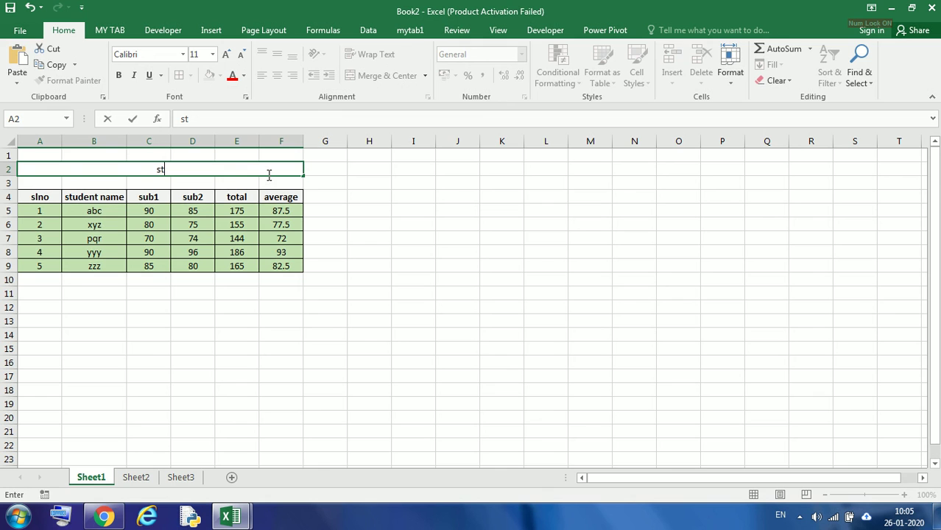
{"action": "type", "text": "udent information"}
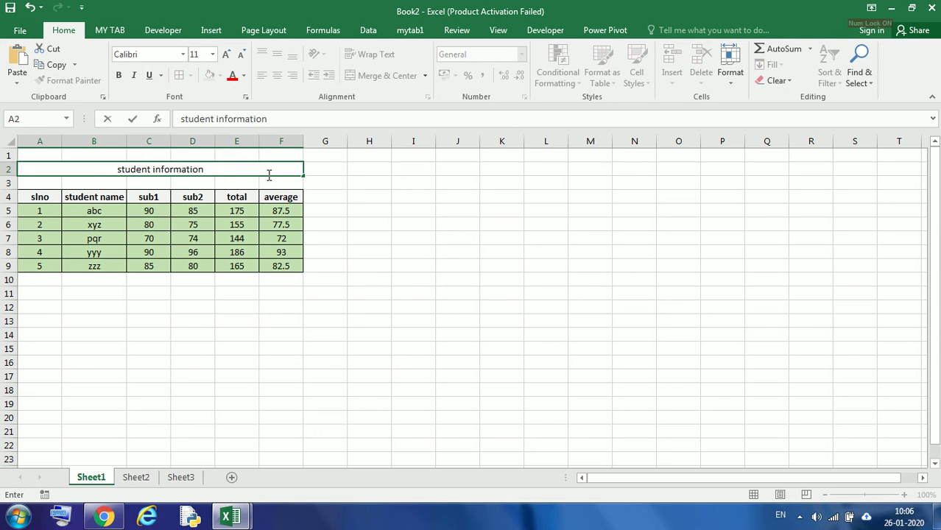
{"action": "left_click", "coordinate": [260, 347]}
Make the merged title bold, italic and underlined
{"action": "left_click", "coordinate": [159, 169]}
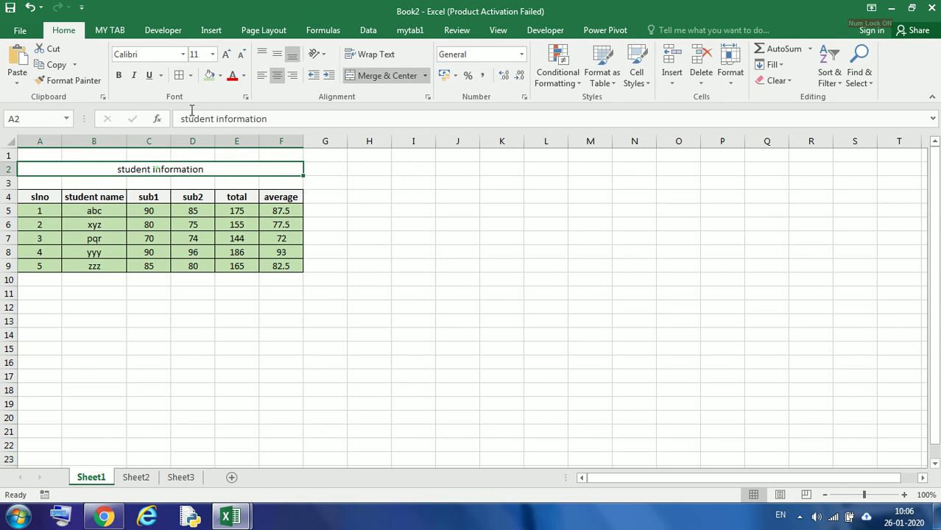
{"action": "left_click", "coordinate": [135, 78]}
{"action": "left_click", "coordinate": [119, 75]}
{"action": "left_click", "coordinate": [149, 75]}
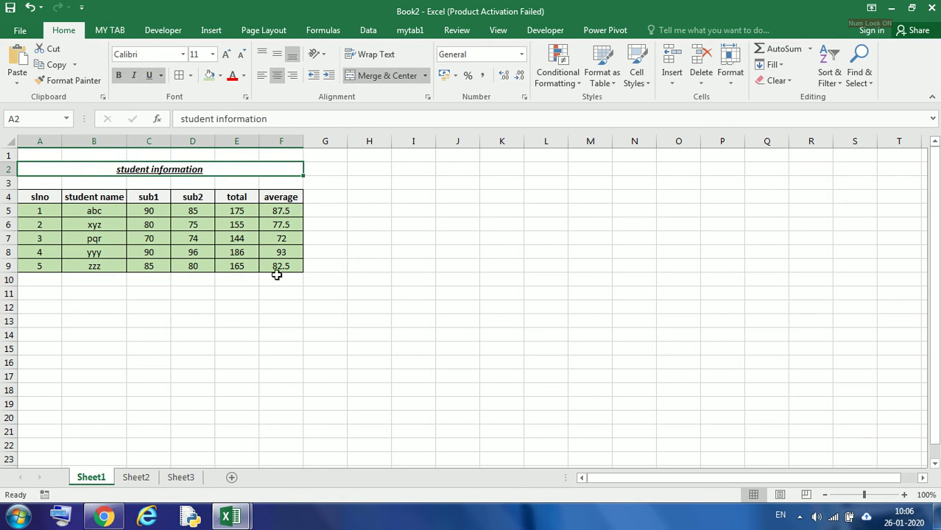
{"action": "left_click", "coordinate": [398, 238]}
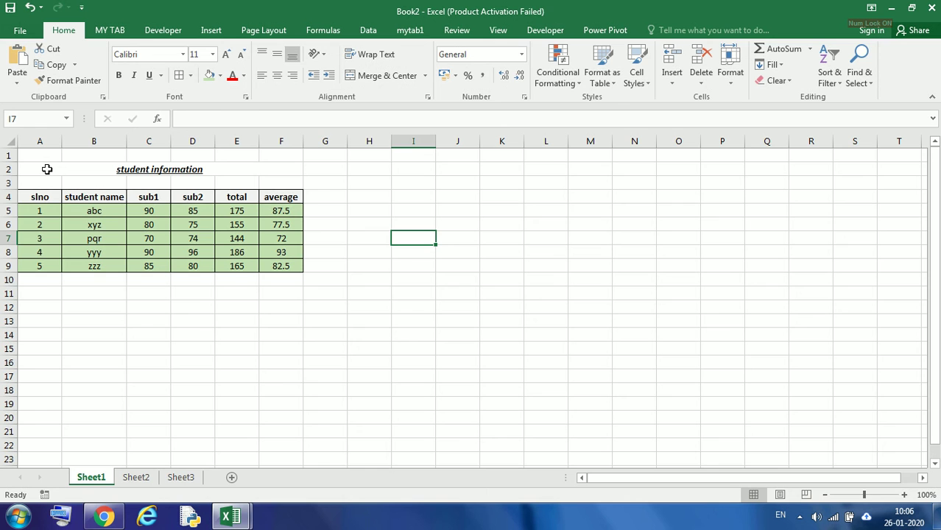
Edit the title to read Student Information with capital initials
{"action": "left_click", "coordinate": [107, 170]}
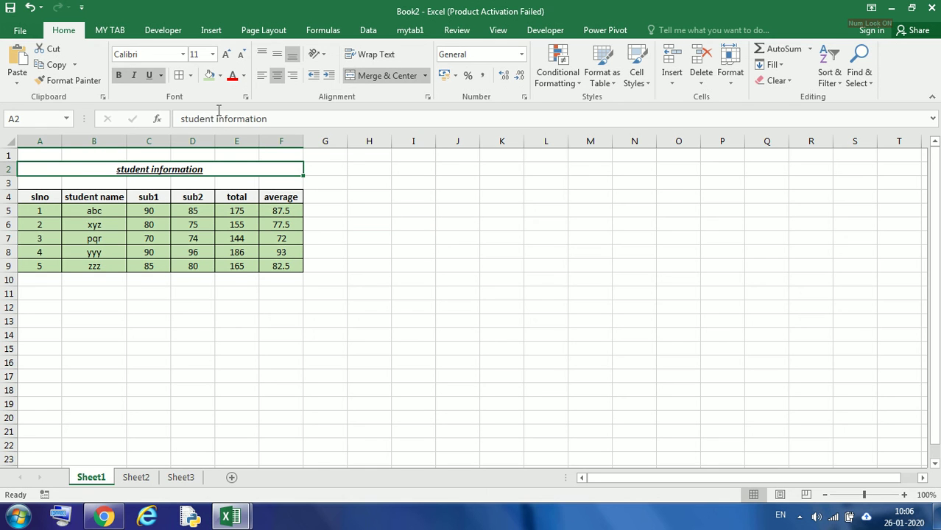
{"action": "left_click", "coordinate": [180, 121]}
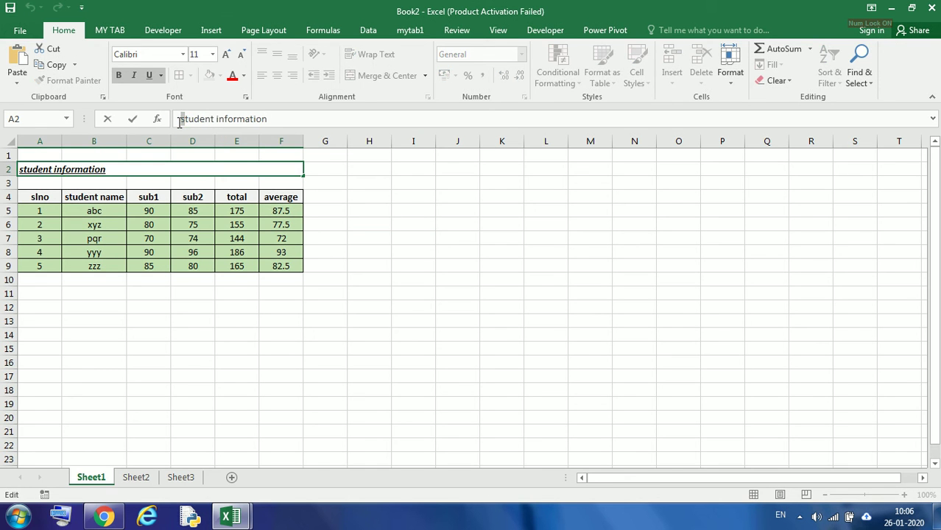
{"action": "key", "text": "Delete"}
{"action": "type", "text": "S"}
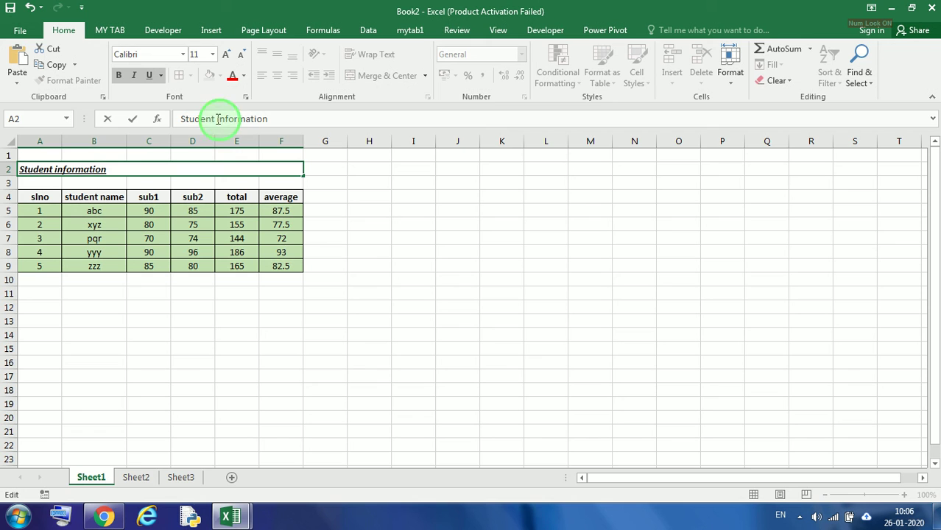
{"action": "left_click_drag", "start_coordinate": [216, 120], "coordinate": [219, 119]}
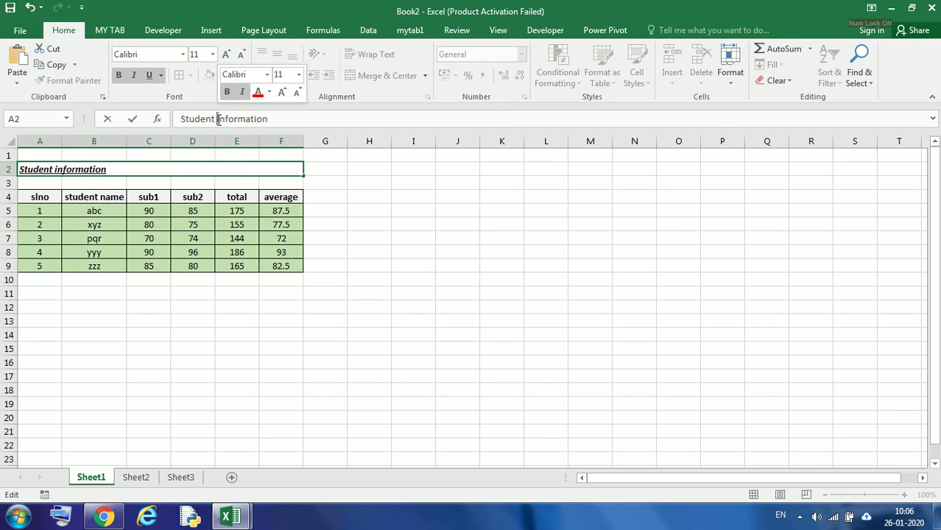
{"action": "type", "text": "I"}
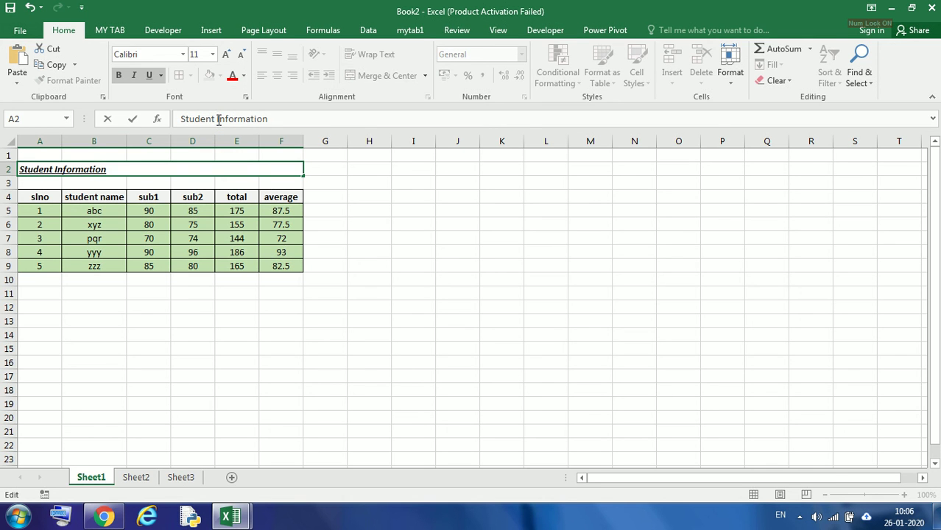
{"action": "left_click", "coordinate": [508, 383]}
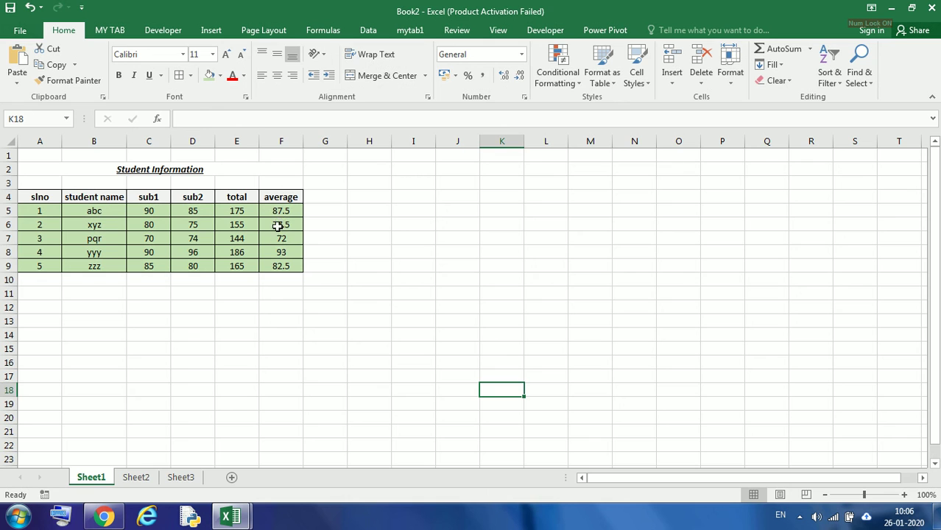
{"action": "left_click", "coordinate": [281, 251]}
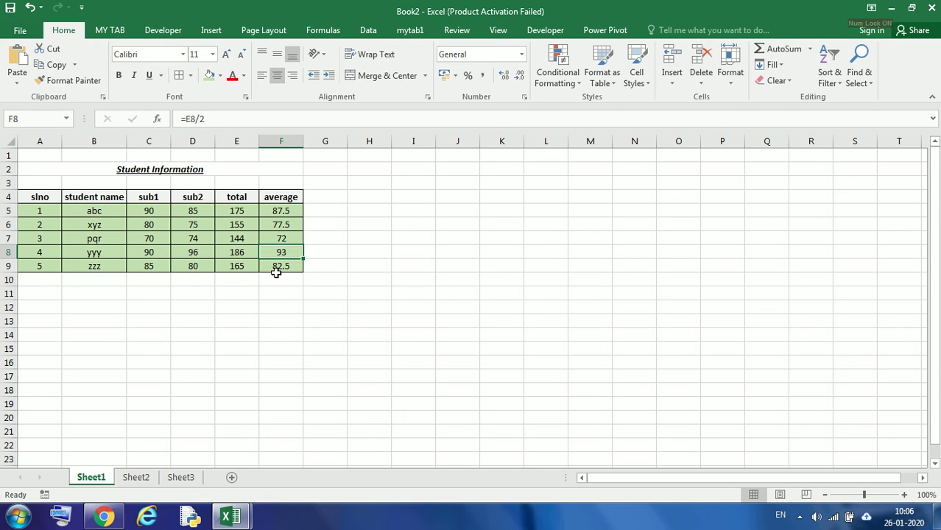
{"action": "mouse_move", "coordinate": [228, 520]}
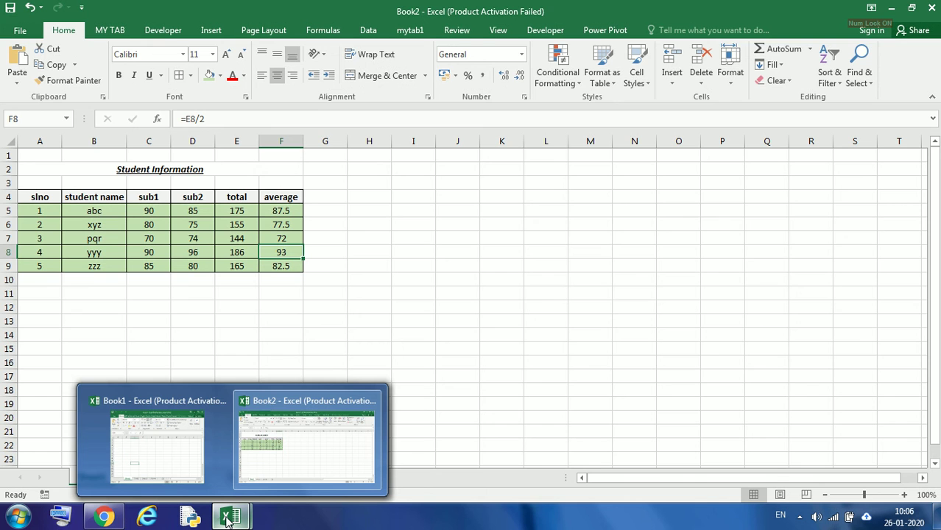
{"action": "key", "text": "super+Down"}
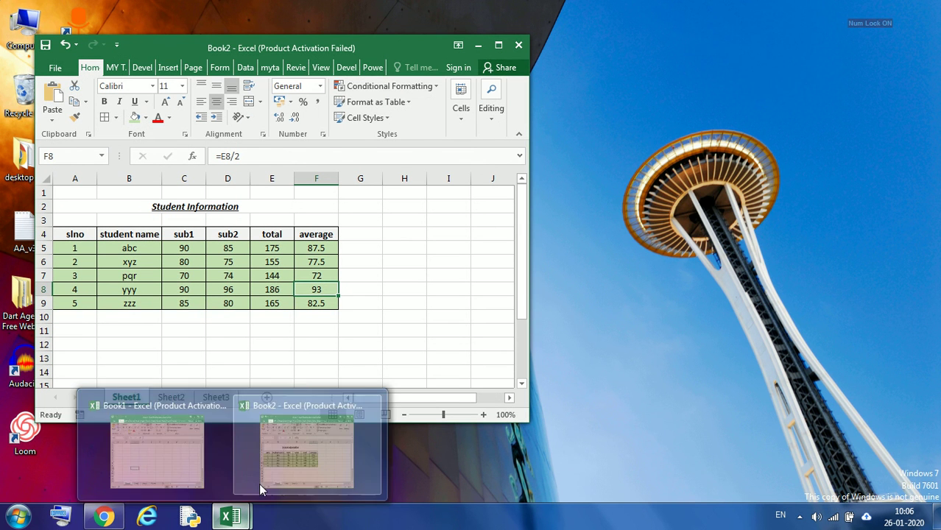
{"action": "left_click", "coordinate": [409, 339]}
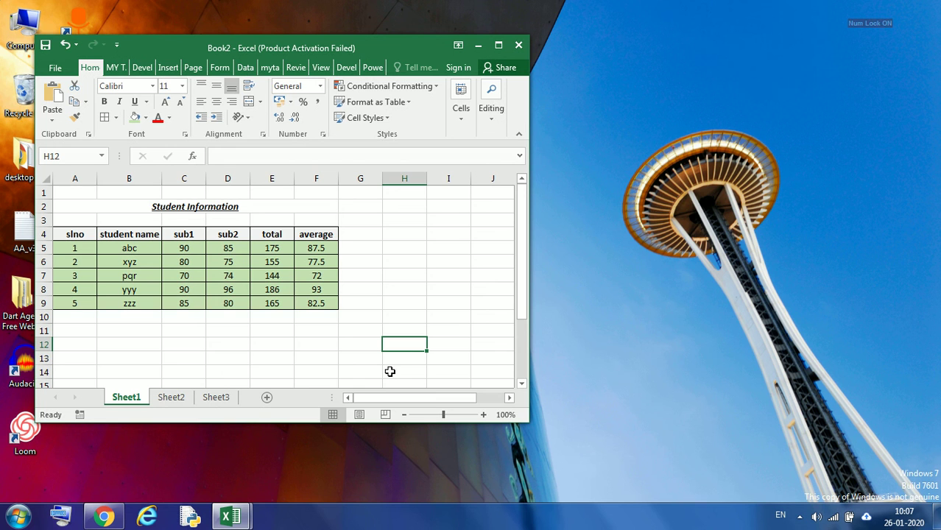
{"action": "left_click", "coordinate": [912, 180]}
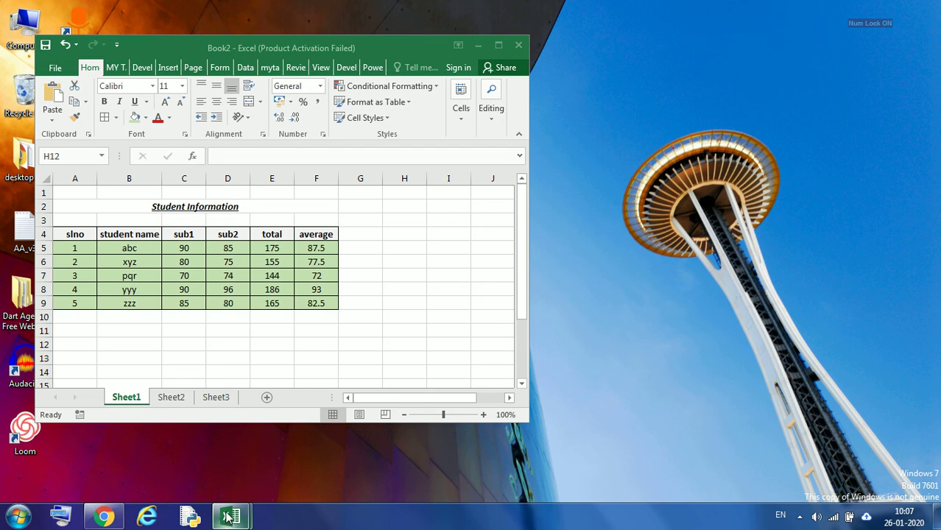
{"action": "mouse_move", "coordinate": [233, 520]}
{"action": "left_click", "coordinate": [327, 455]}
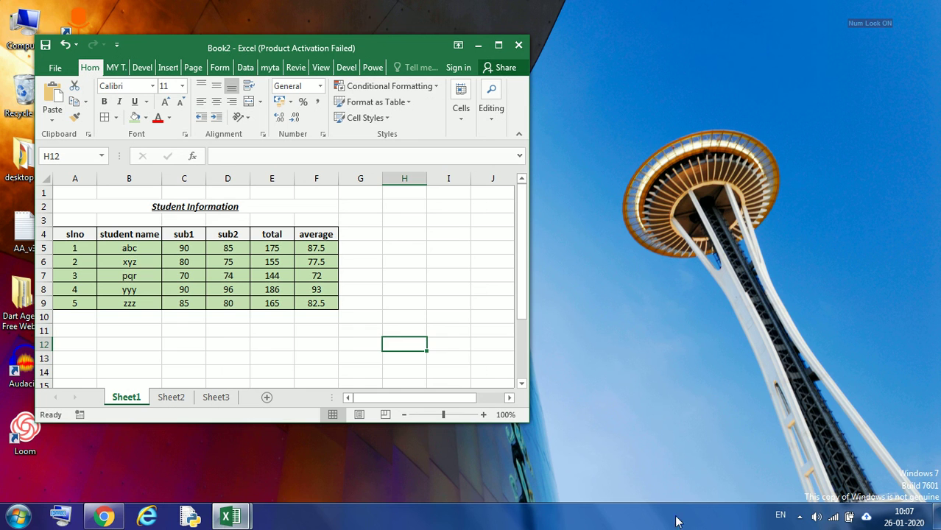
{"action": "left_click", "coordinate": [798, 518]}
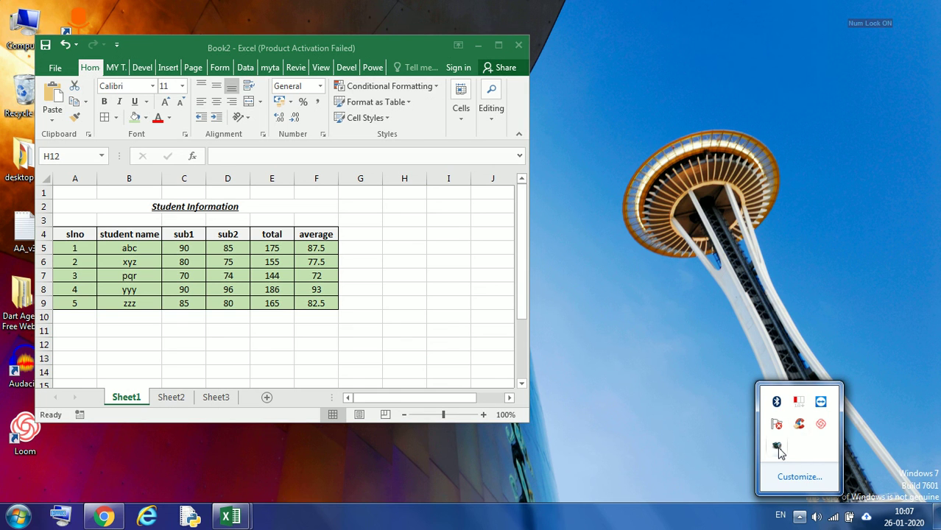